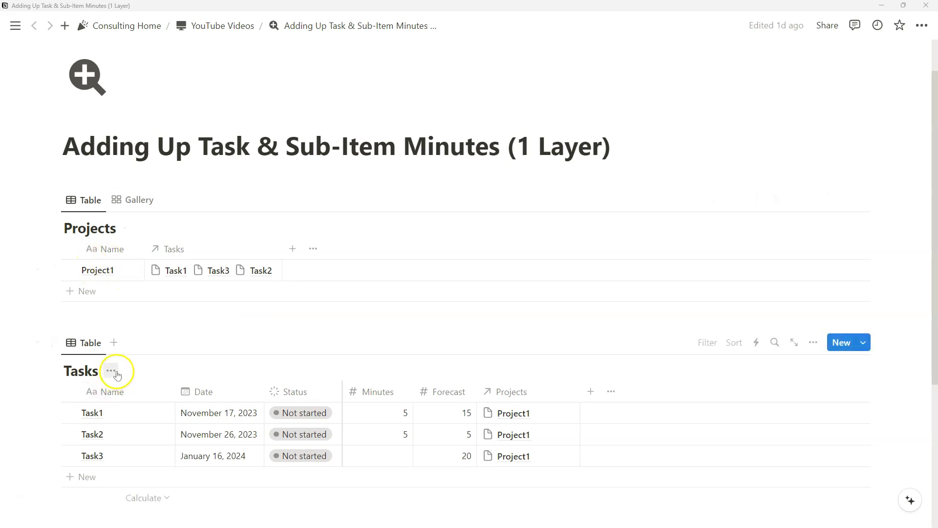
- Enable sub-items for the Tasks table from its view options menu
scroll(97, 384, down, 1)
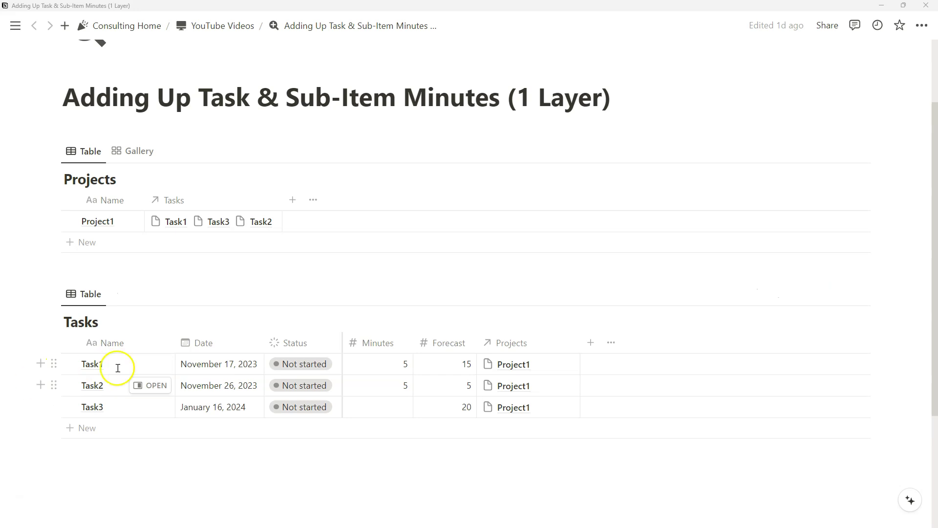
click(813, 293)
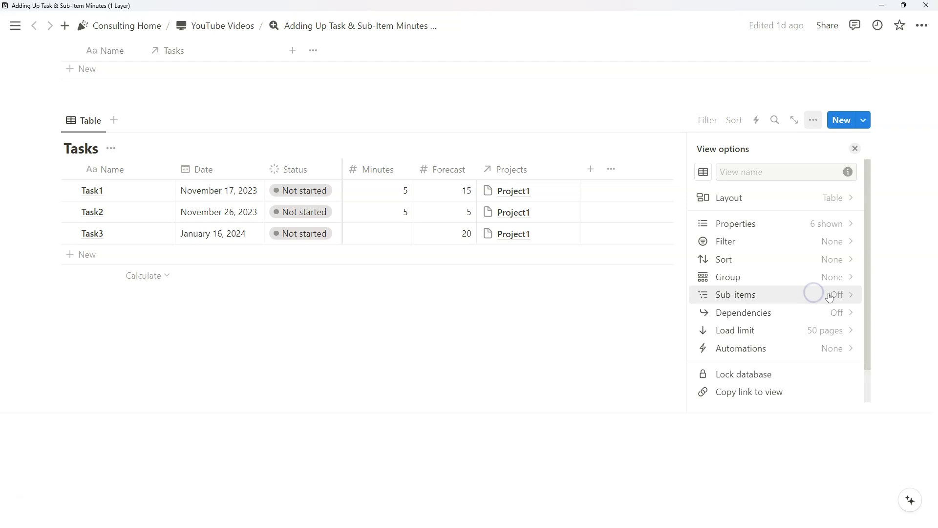
click(815, 294)
click(822, 288)
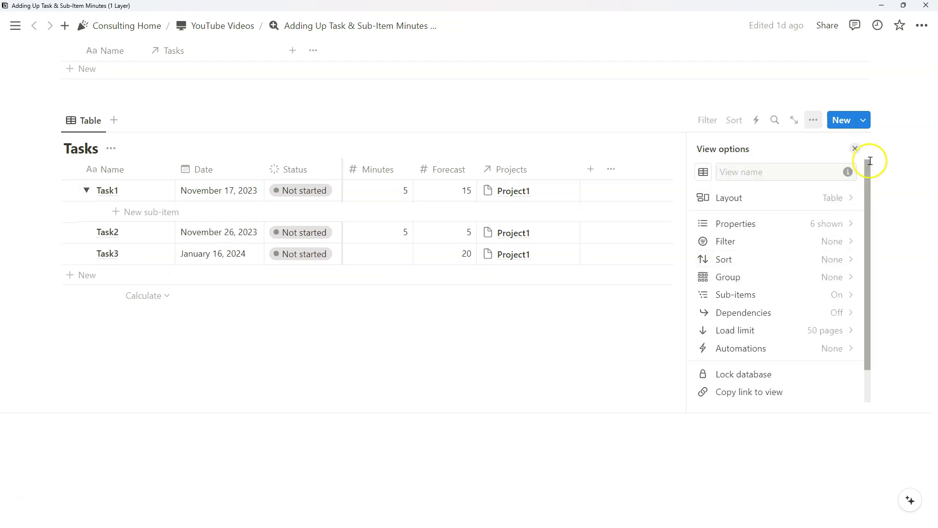
click(854, 148)
scroll(378, 439, up, 2)
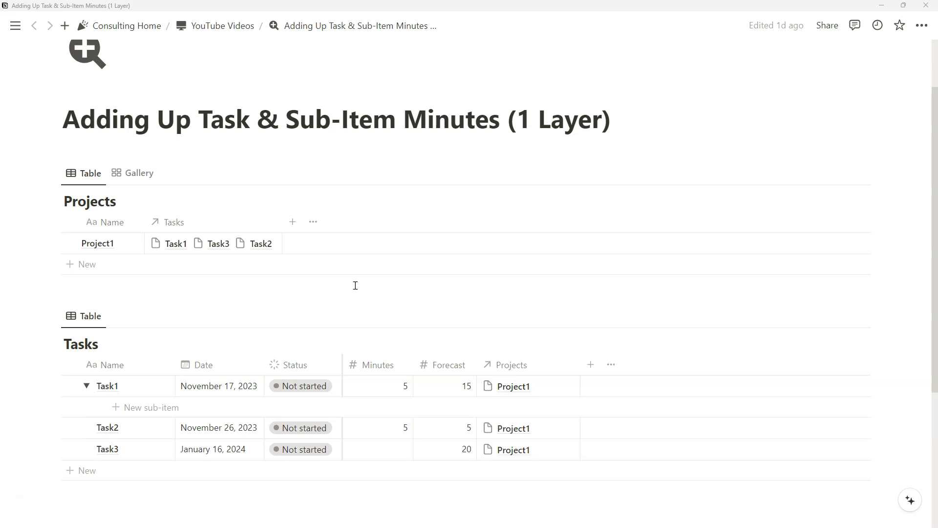
click(377, 295)
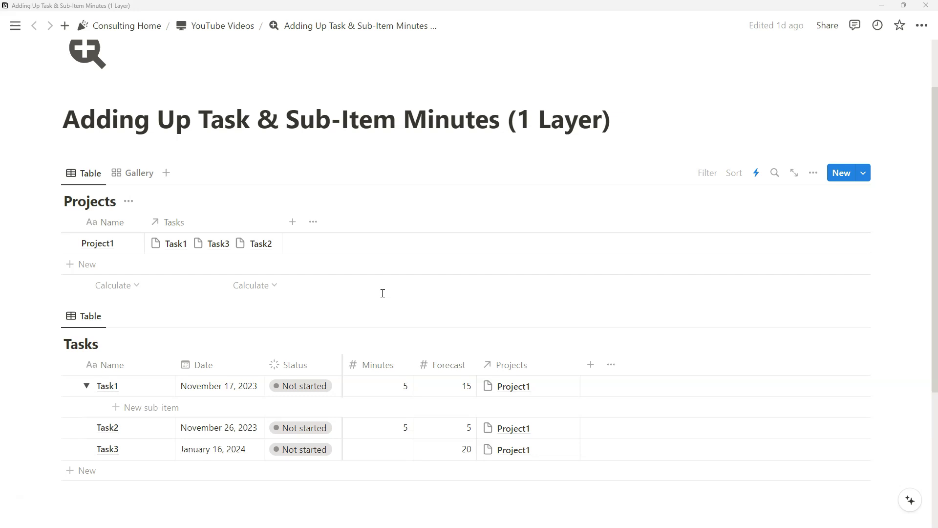
- Delete the Date property and add a Formula column positioned just before Projects
click(221, 365)
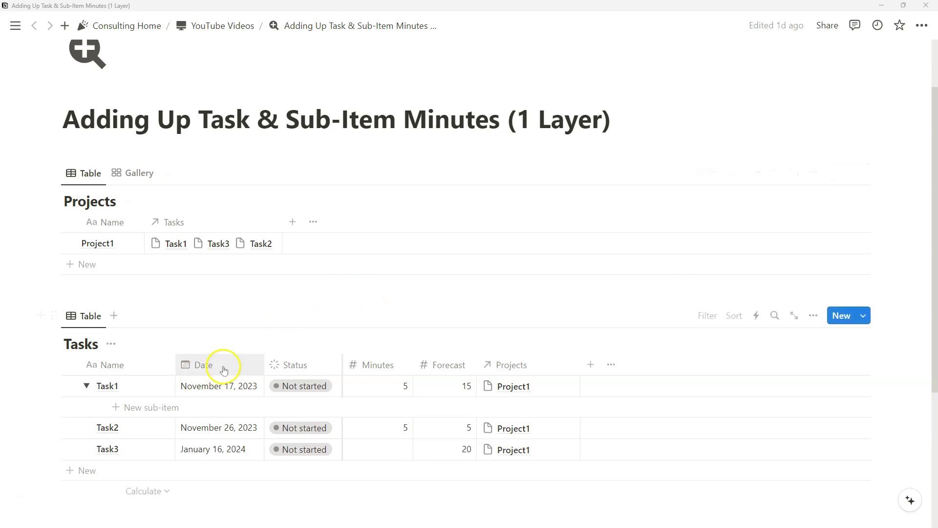
click(226, 314)
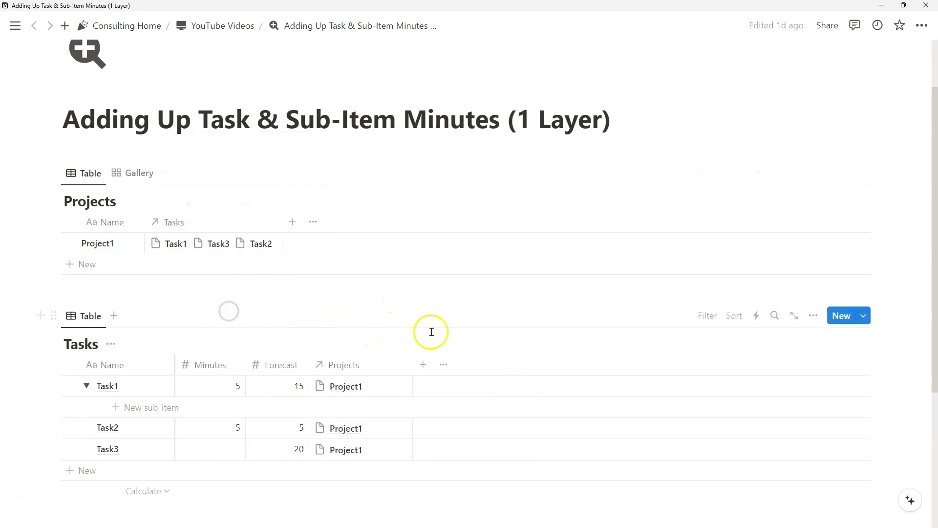
click(424, 364)
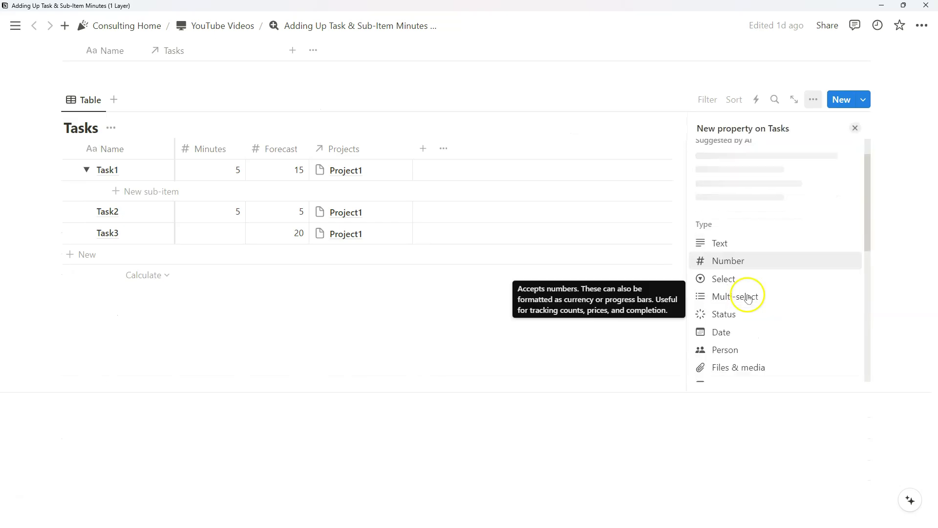
scroll(740, 301, down, 2)
scroll(742, 348, down, 3)
click(733, 348)
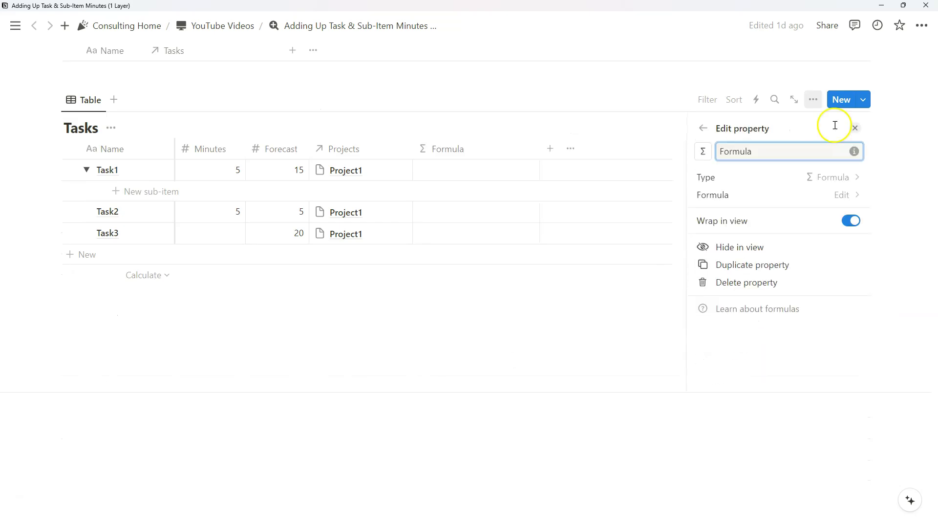
click(855, 127)
drag(416, 152, 381, 149)
scroll(229, 196, up, 3)
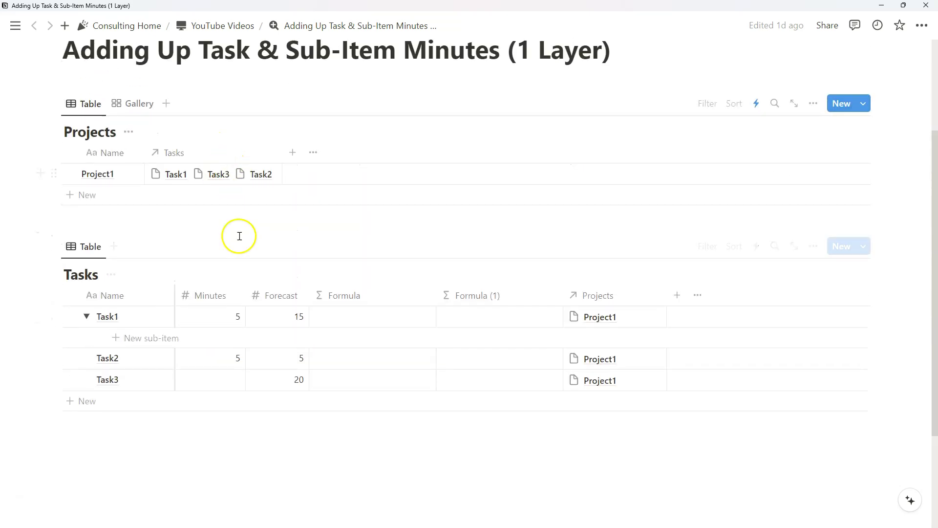
scroll(236, 234, down, 1)
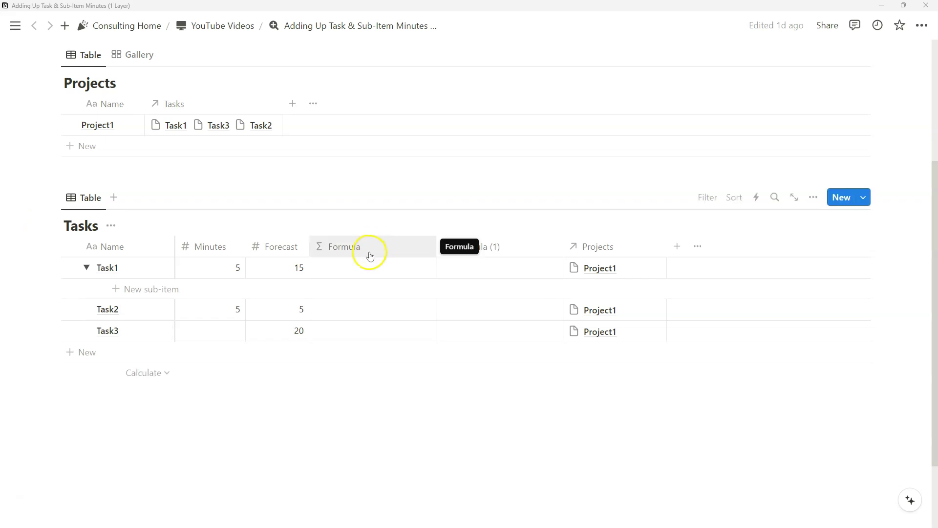
- Enter map(Sub-item, current.Minutes).sum() as the Formula for Task1 and save it
click(362, 270)
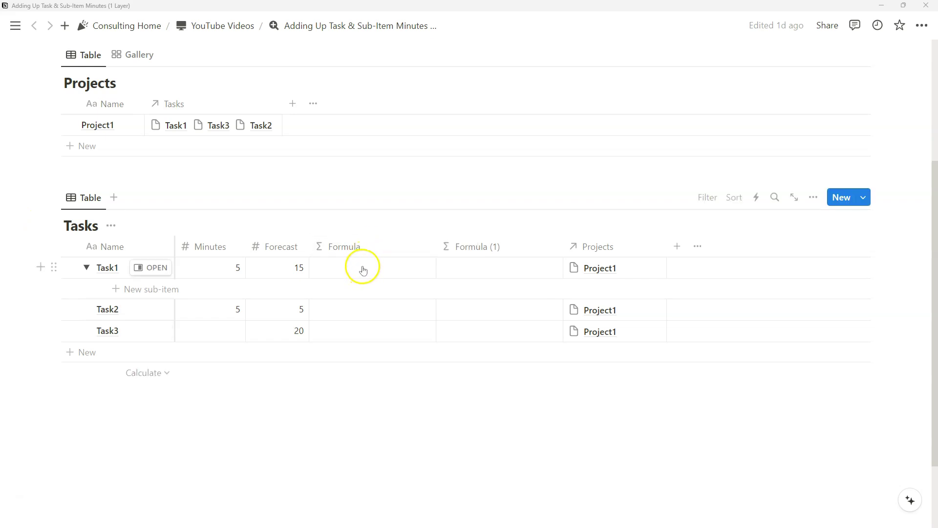
text(map()
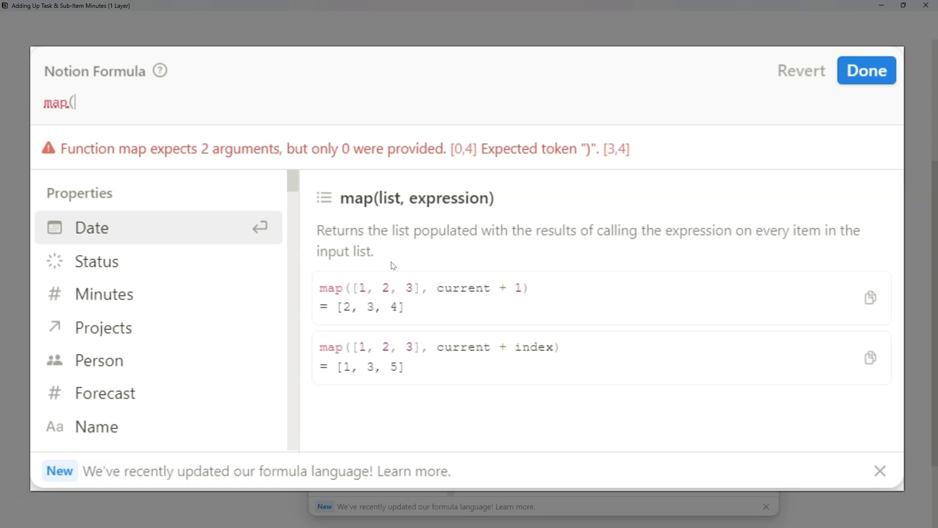
scroll(155, 256, down, 4)
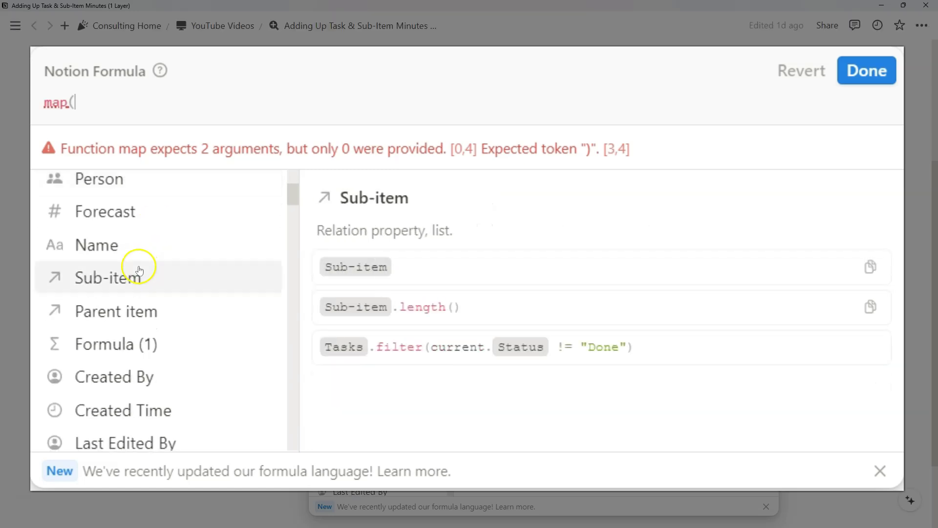
click(137, 275)
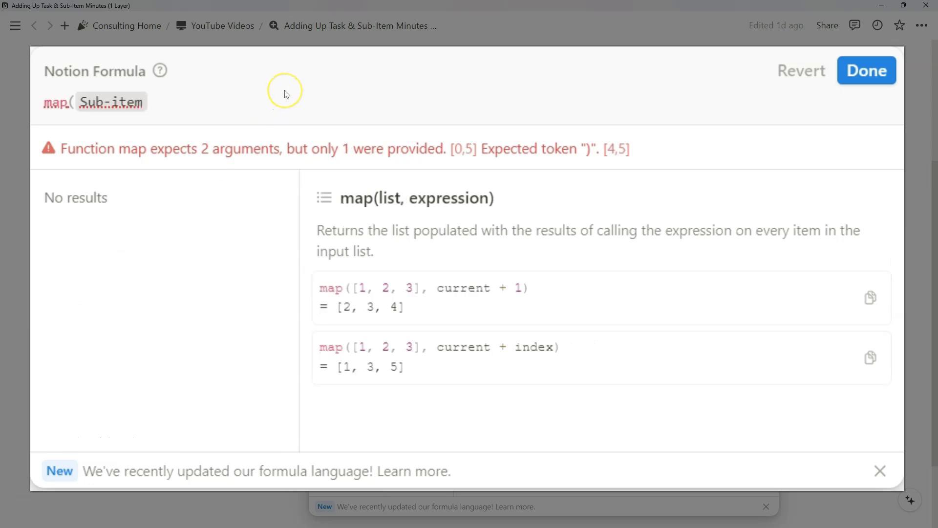
text(,current,)
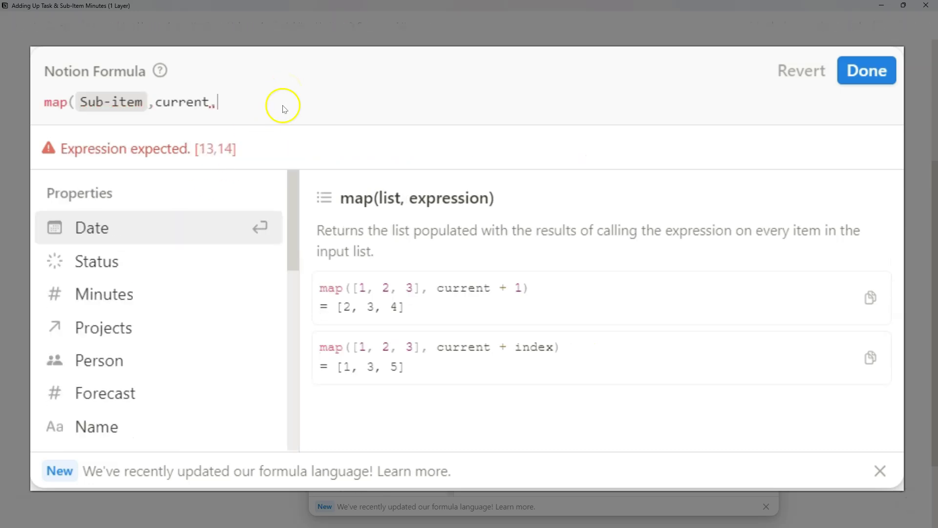
click(113, 296)
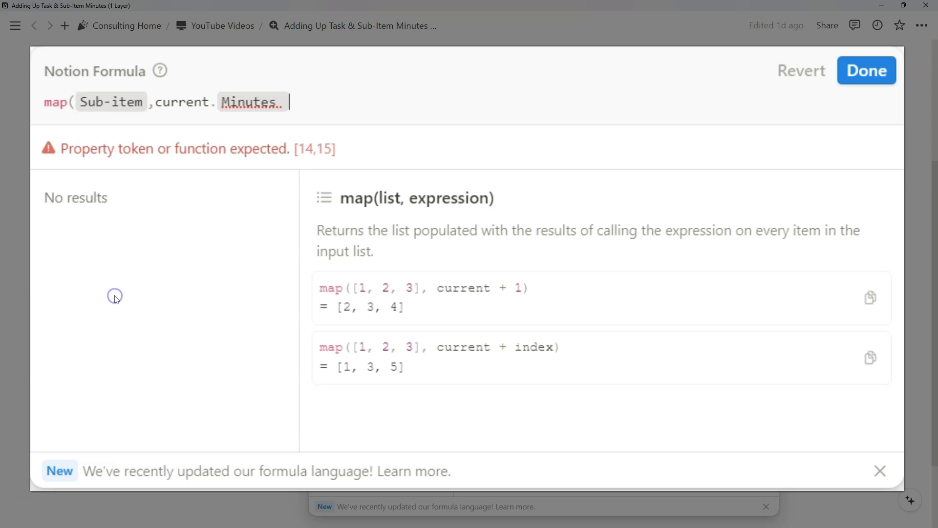
text().sum()
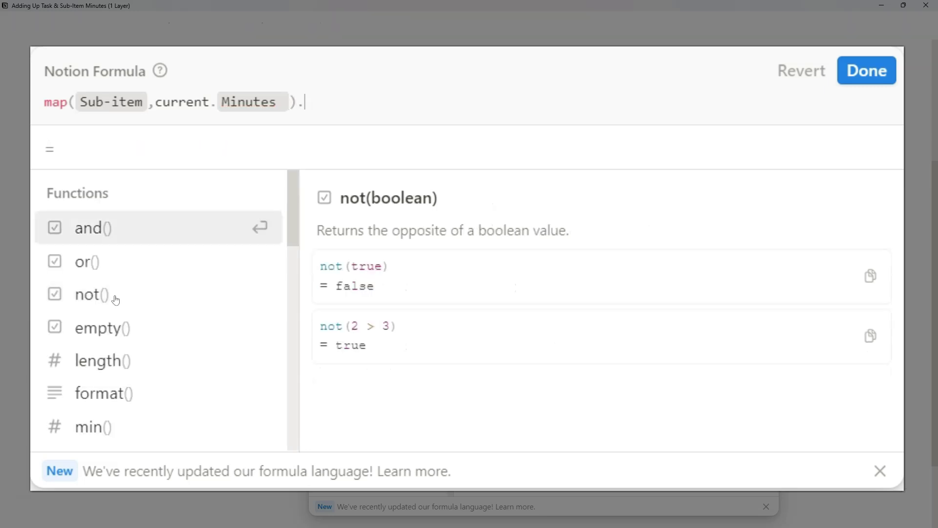
text())
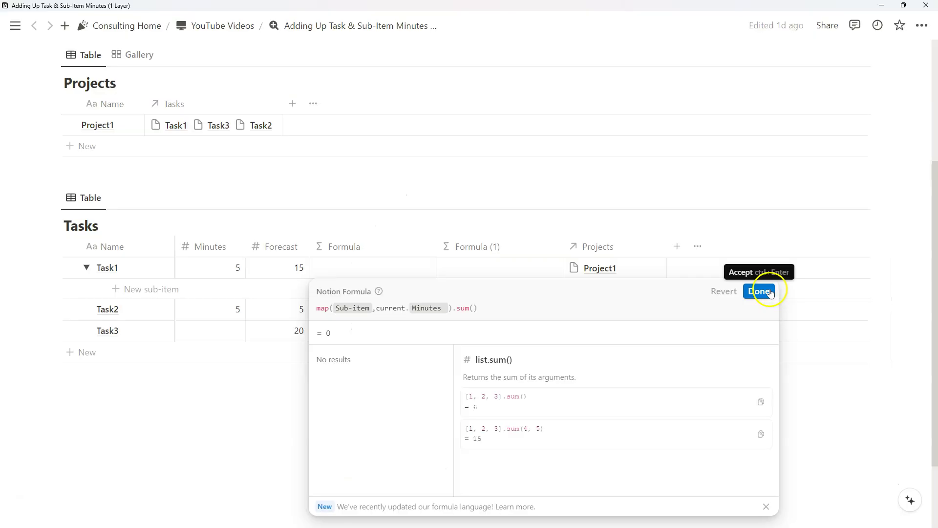
click(760, 291)
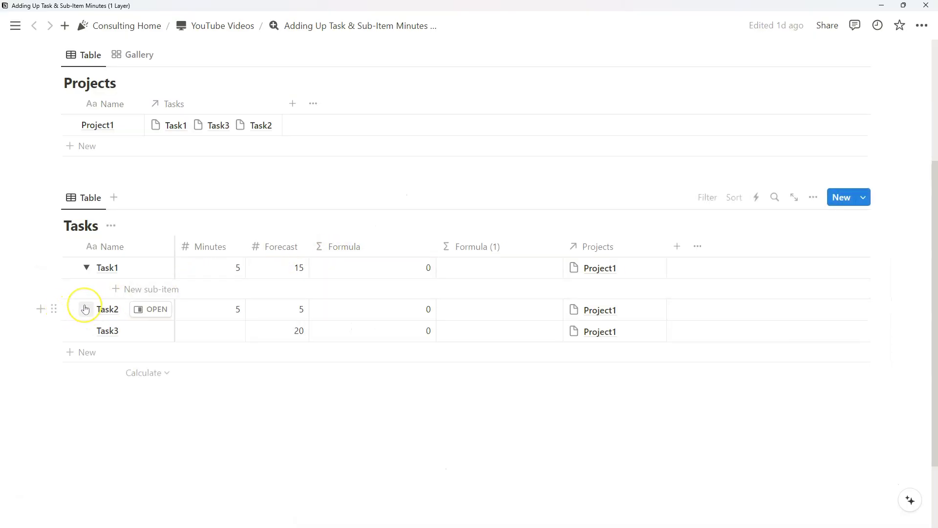
- Rename the Formula column to Sub-Item Minutes
click(85, 309)
click(392, 250)
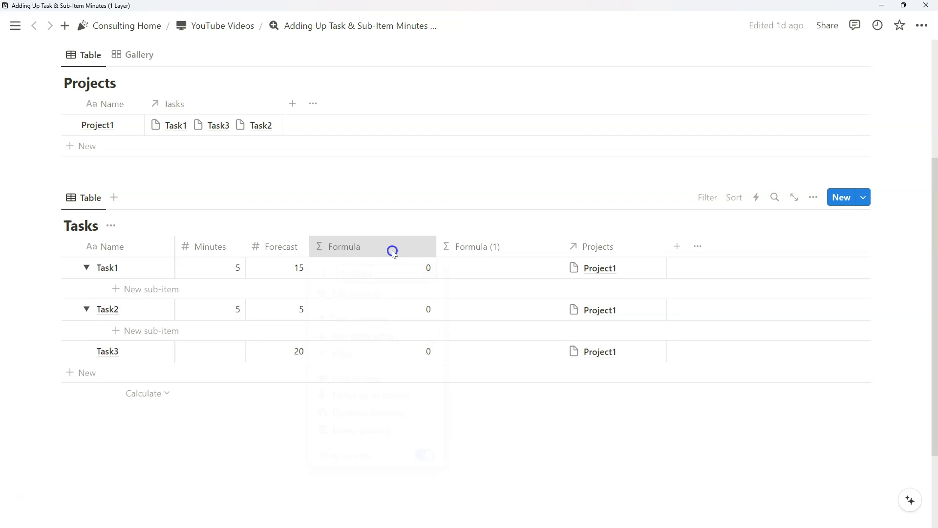
drag(399, 268, 341, 272)
text(Sub0)
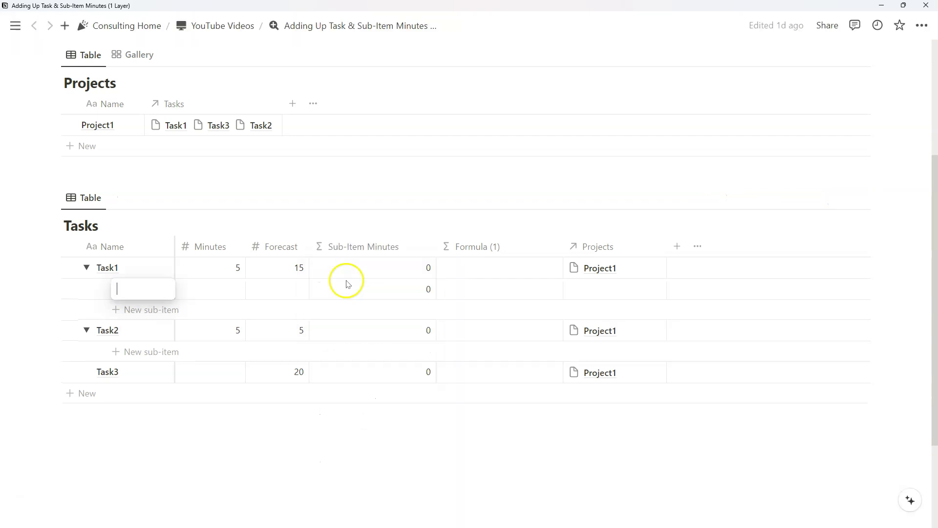
key(Escape)
- Enter sub-item Minutes 5 and Forecast 10, and narrow the Sub-Item Minutes column
click(227, 290)
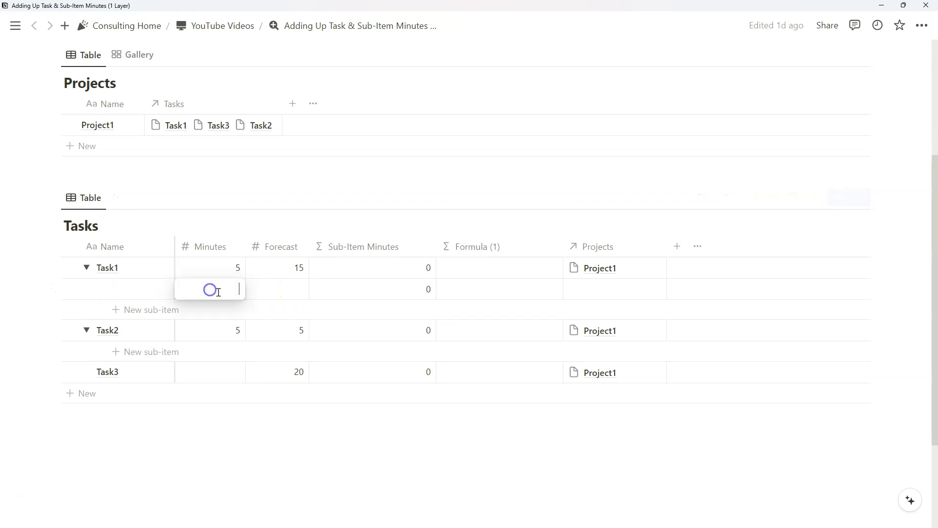
text(5)
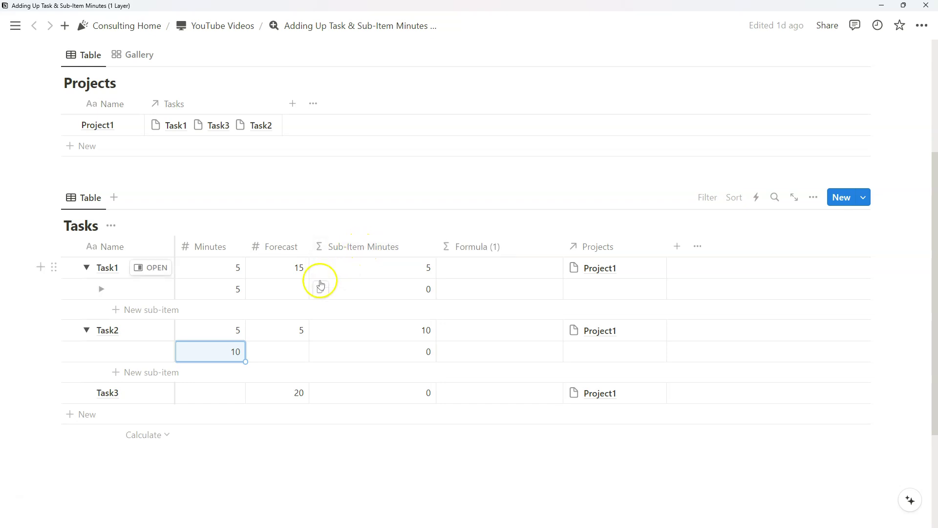
click(86, 393)
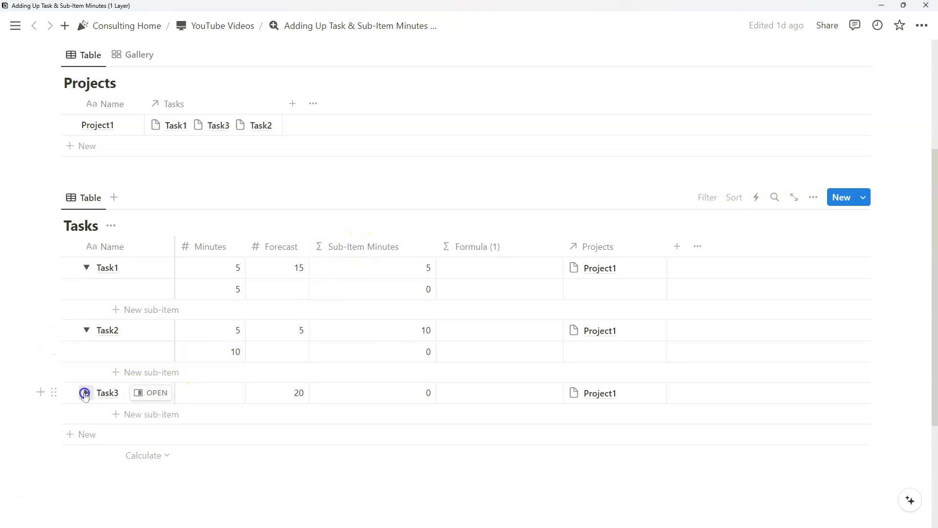
click(370, 272)
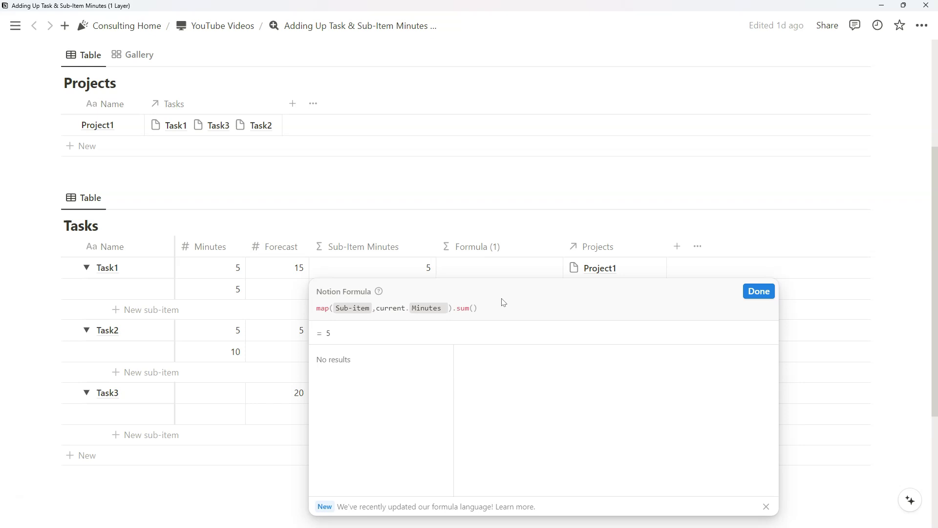
click(540, 282)
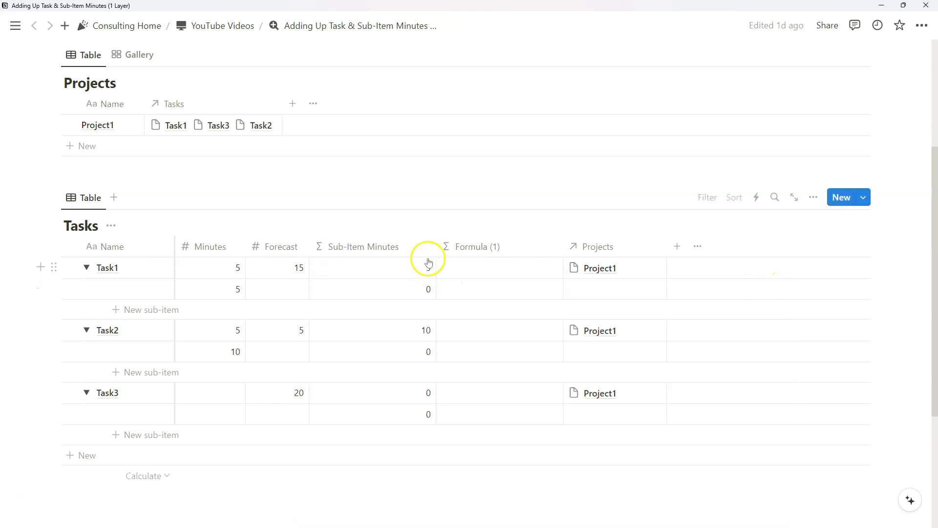
drag(435, 246, 408, 246)
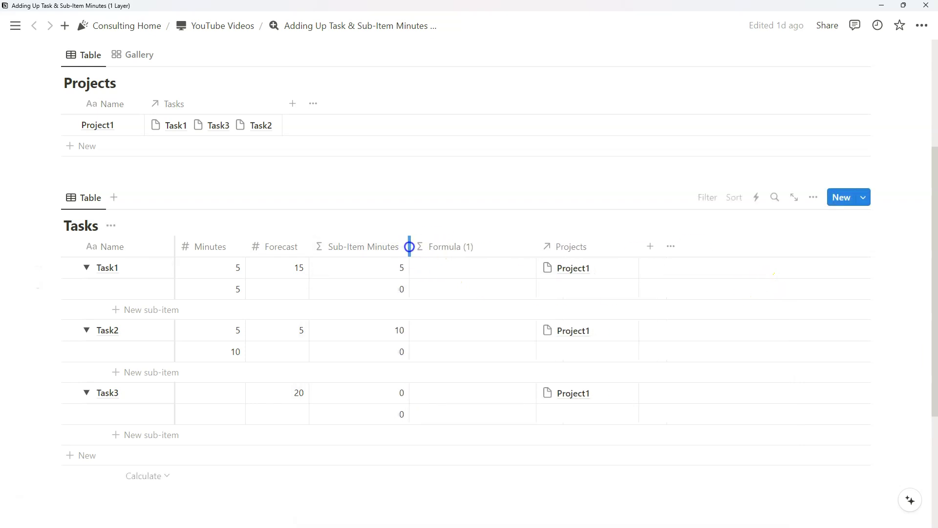
click(284, 288)
text(10)
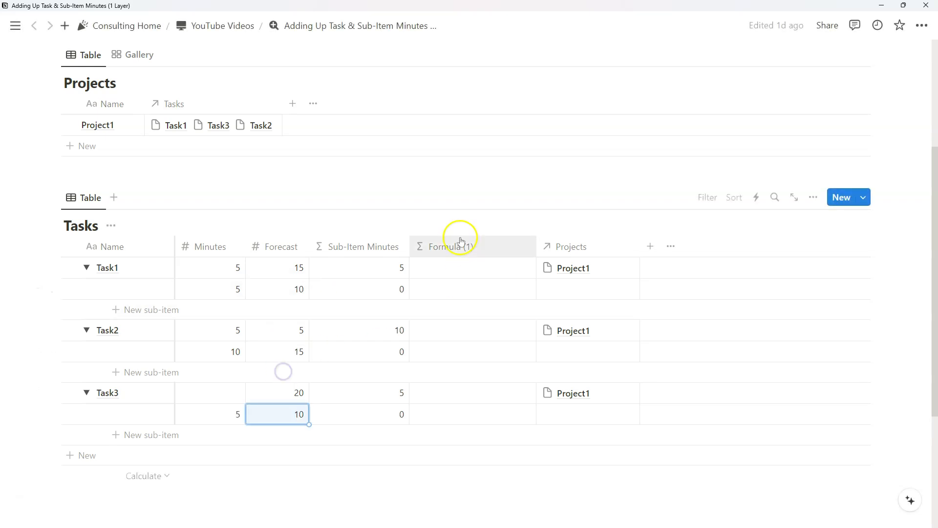
- Write map(Sub-item, current.Forecast).sum() in Task1's Formula (1) cell
click(458, 266)
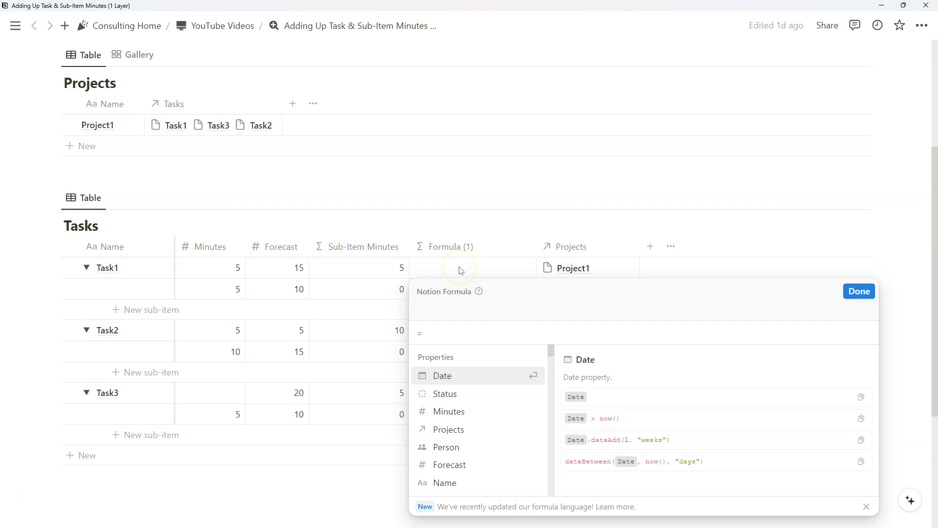
text(map()
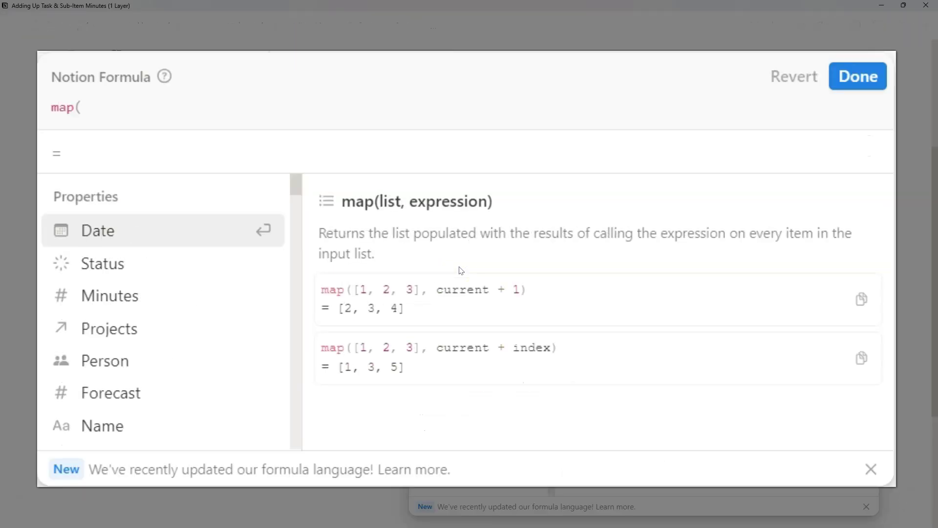
text(sub)
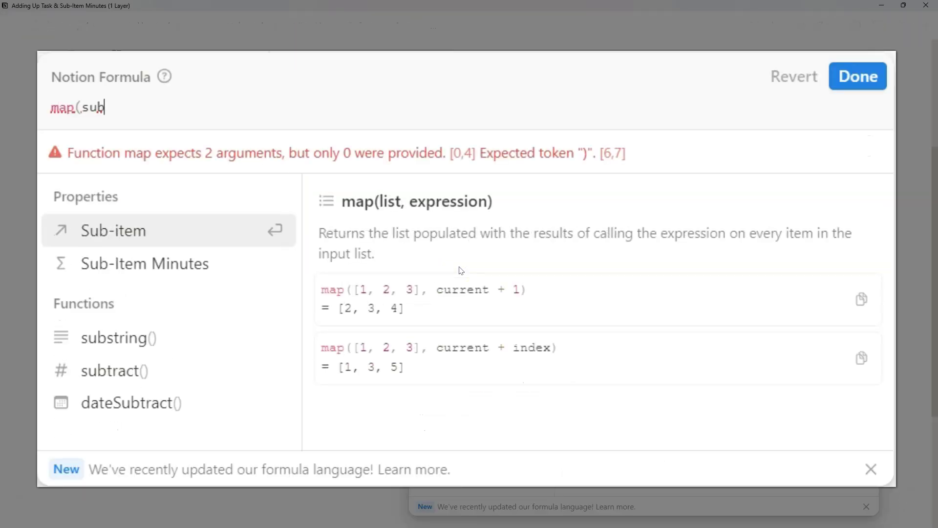
click(135, 231)
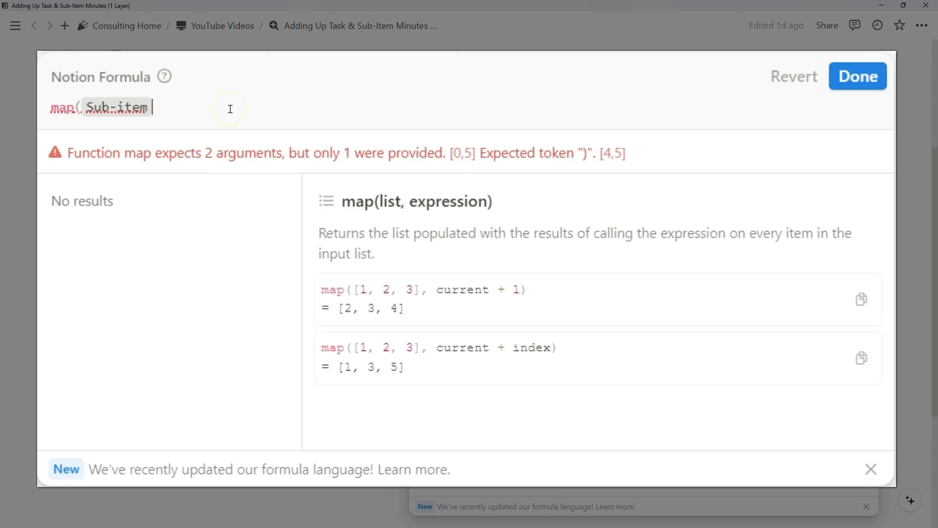
text(,current.,)
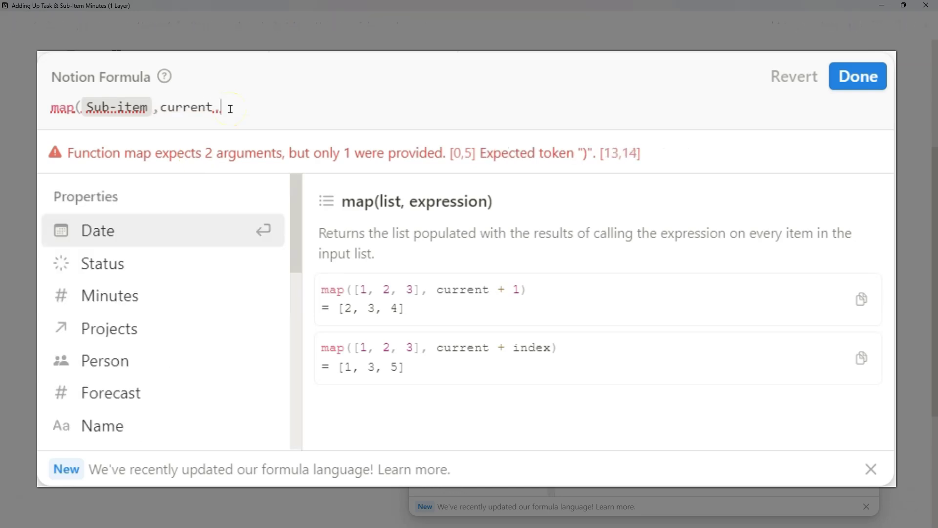
click(132, 391)
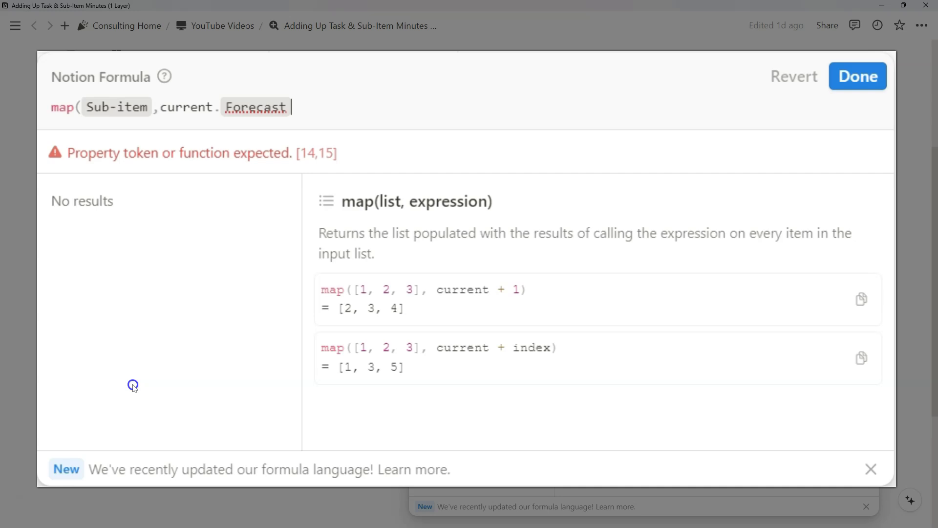
text())
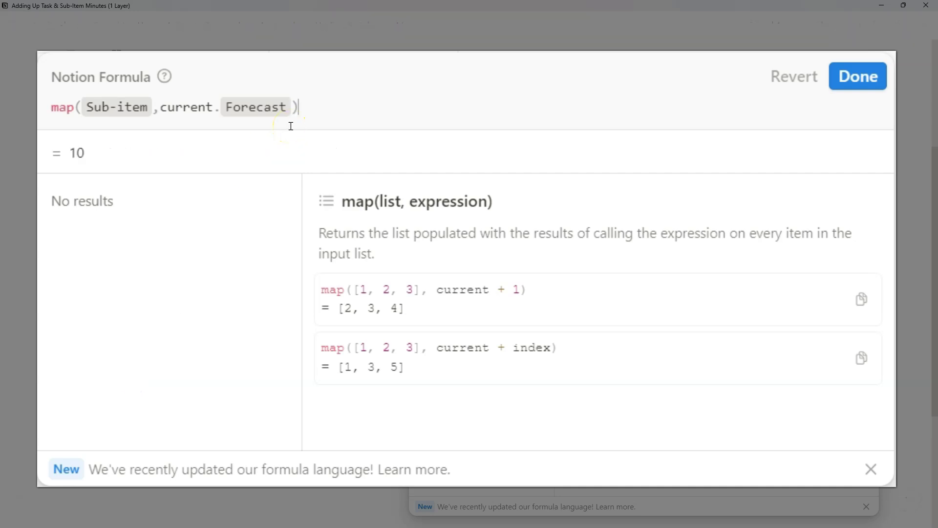
text(.sum())
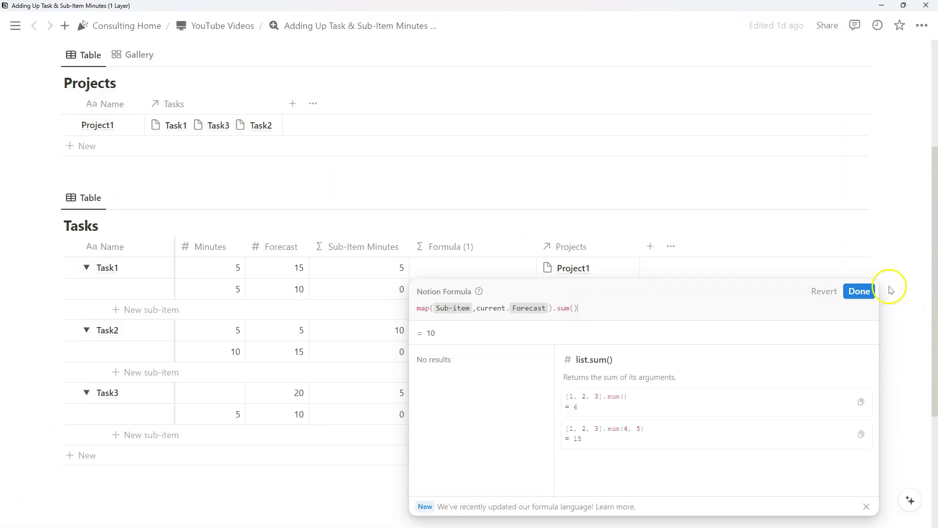
- Save the forecast formula and rename the Formula (1) column to Forecasted Sub-Items
click(858, 76)
click(440, 247)
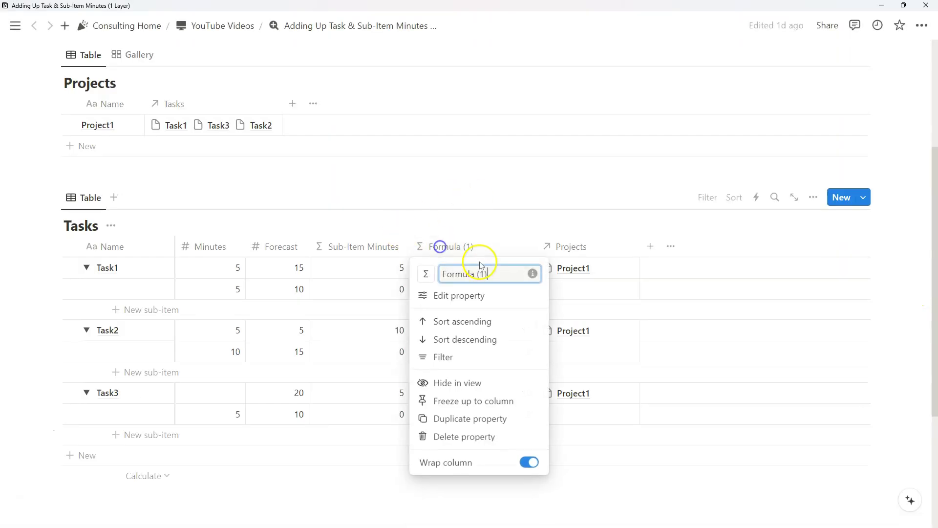
key(ctrl+a)
text(Forecasted Sub-Items)
click(479, 223)
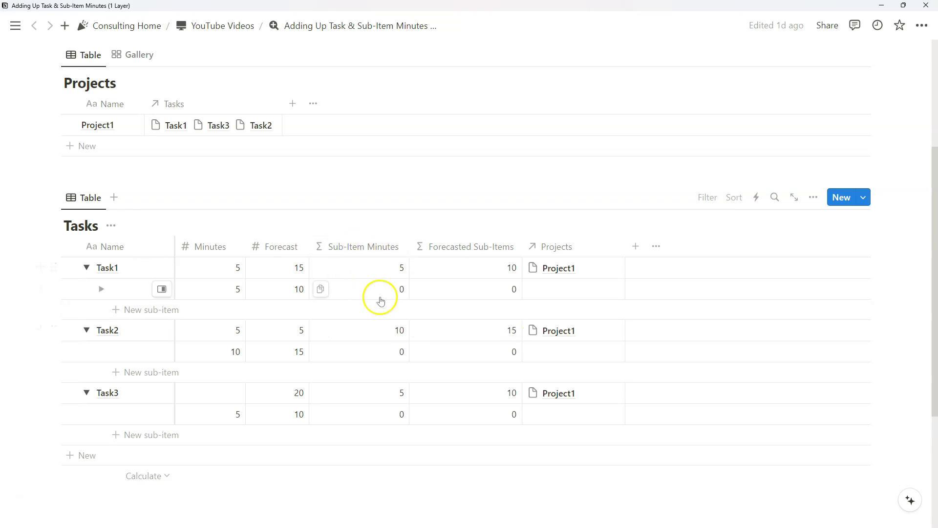
- Add a new Formula property to the Projects table
scroll(396, 370, up, 1)
scroll(394, 368, down, 1)
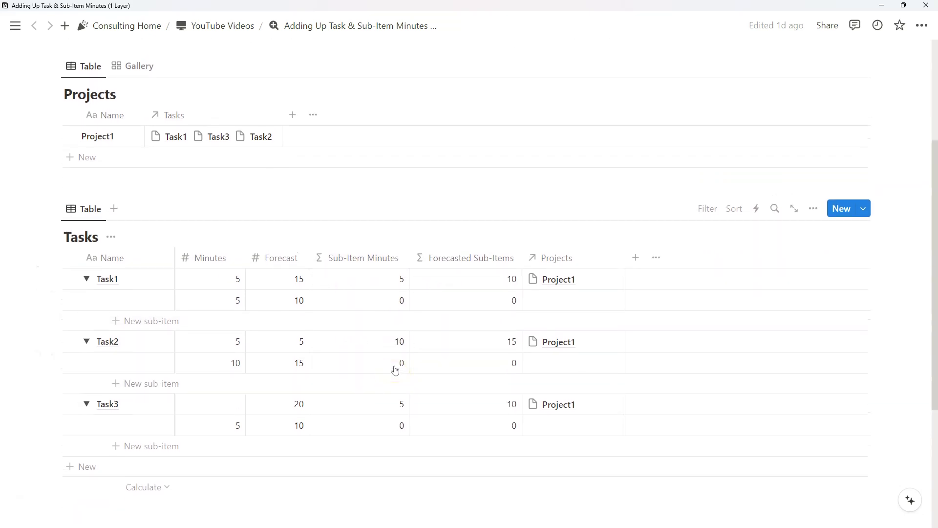
scroll(394, 371, up, 1)
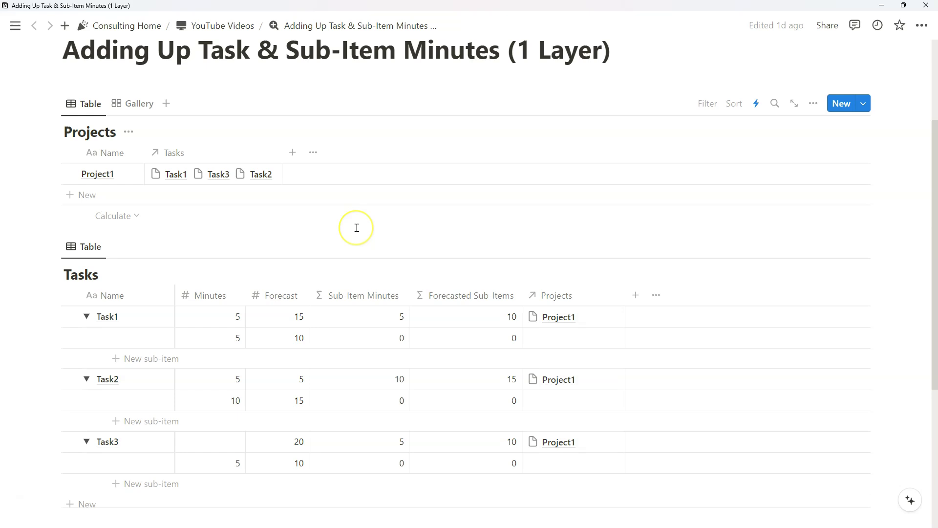
scroll(356, 227, up, 1)
scroll(343, 225, down, 1)
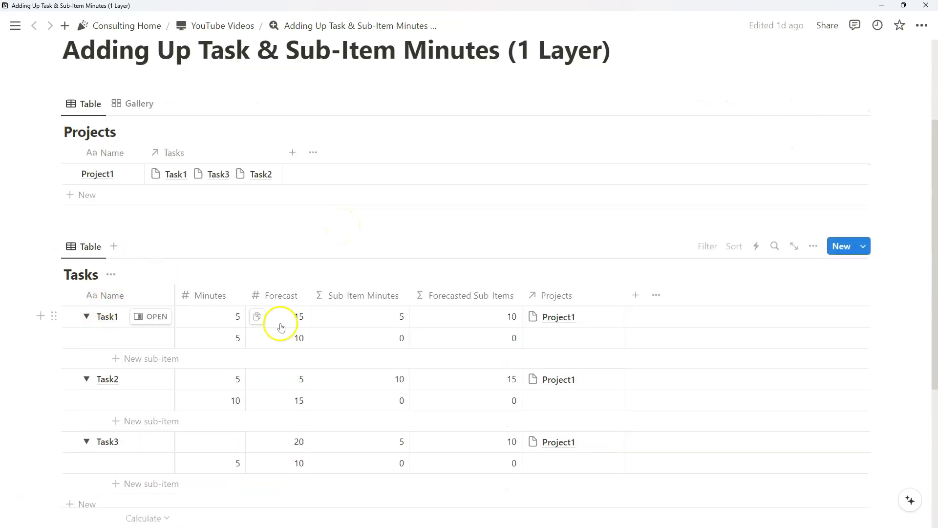
click(295, 154)
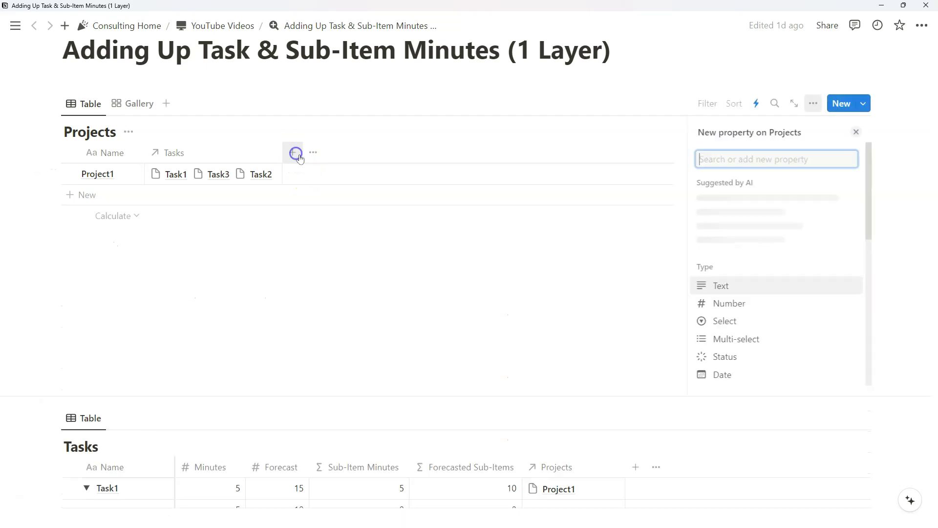
scroll(771, 298, down, 2)
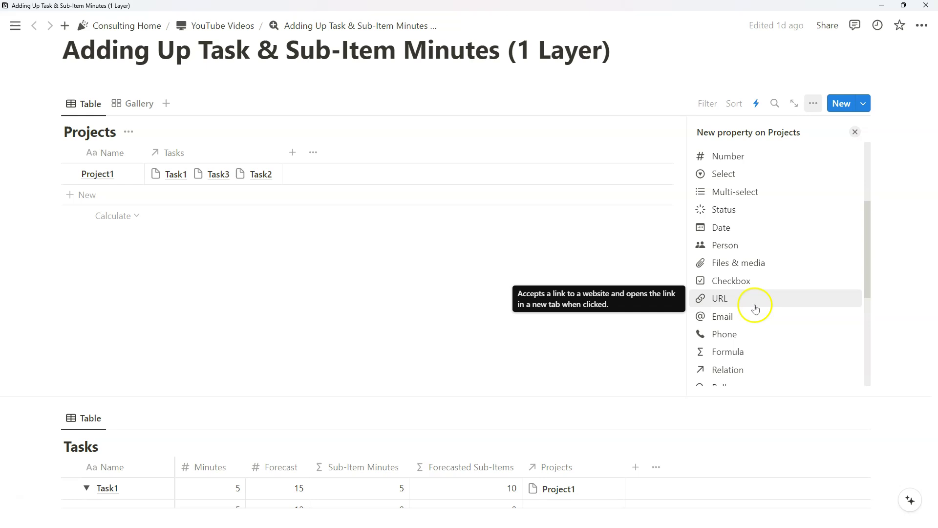
scroll(755, 309, down, 2)
click(730, 301)
click(371, 262)
- Duplicate the Projects Formula property three times
click(344, 152)
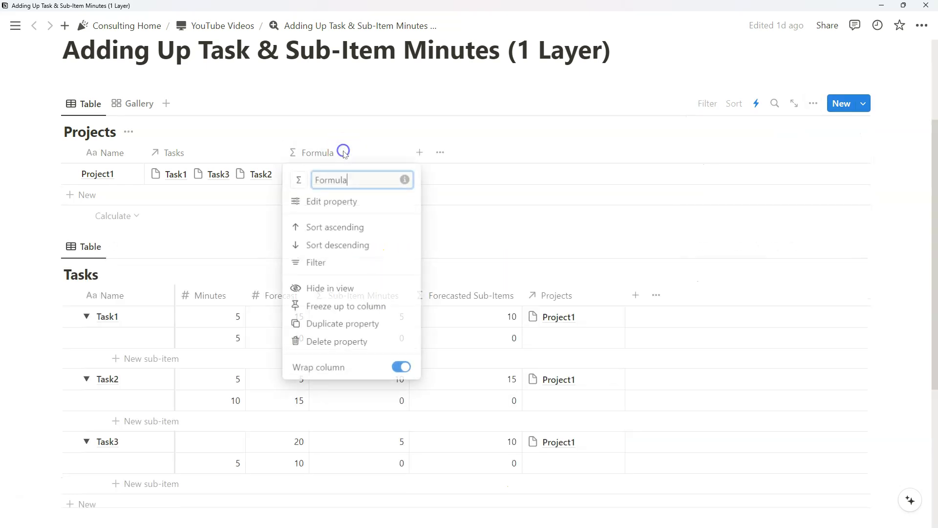
click(349, 323)
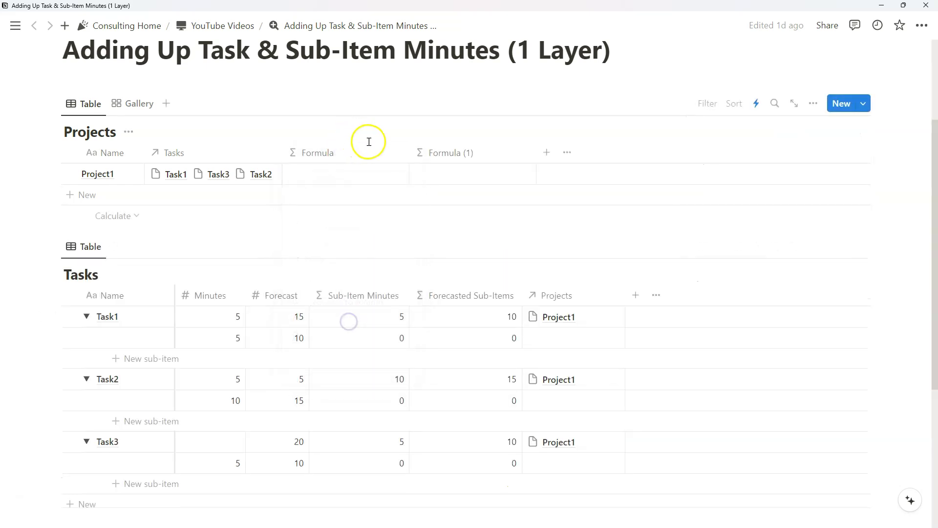
click(367, 152)
click(346, 325)
click(346, 154)
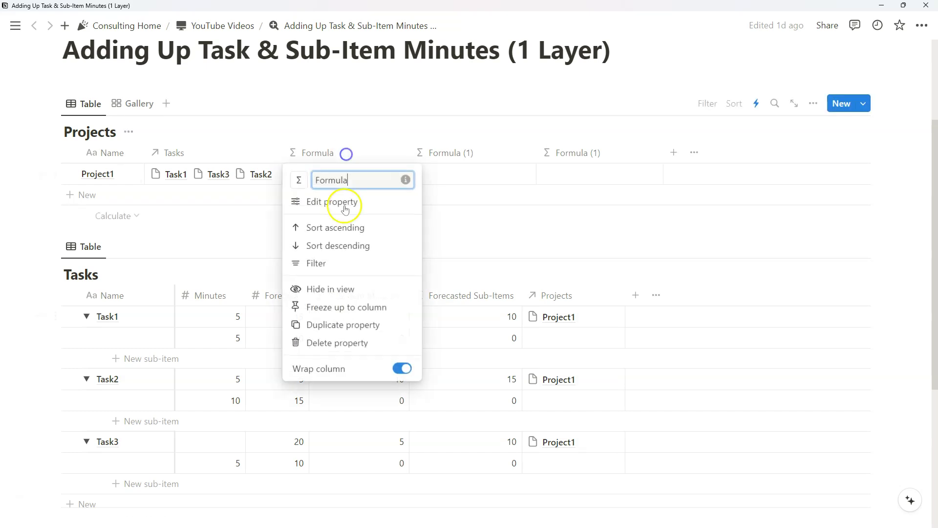
click(344, 325)
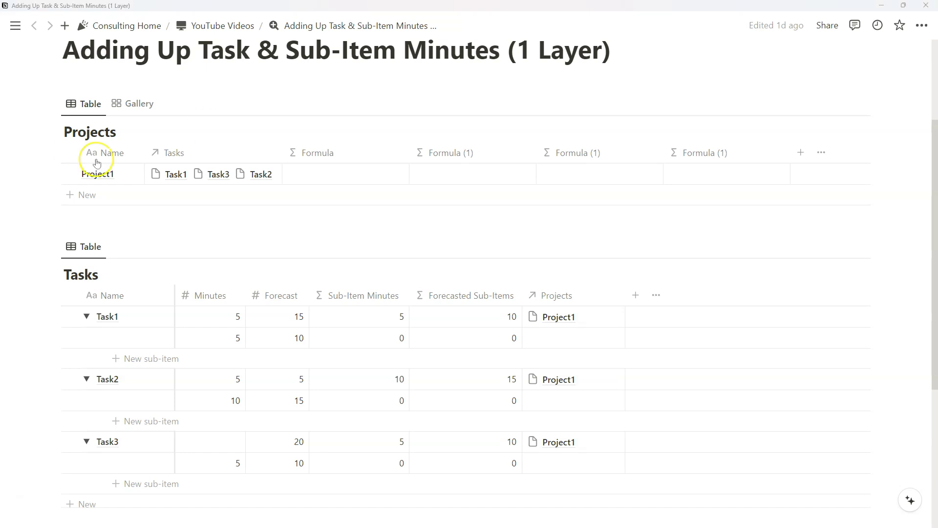
- Rename the first formula column Total Sub-Item Forecast and begin its map(Tasks, current.) formula
click(358, 177)
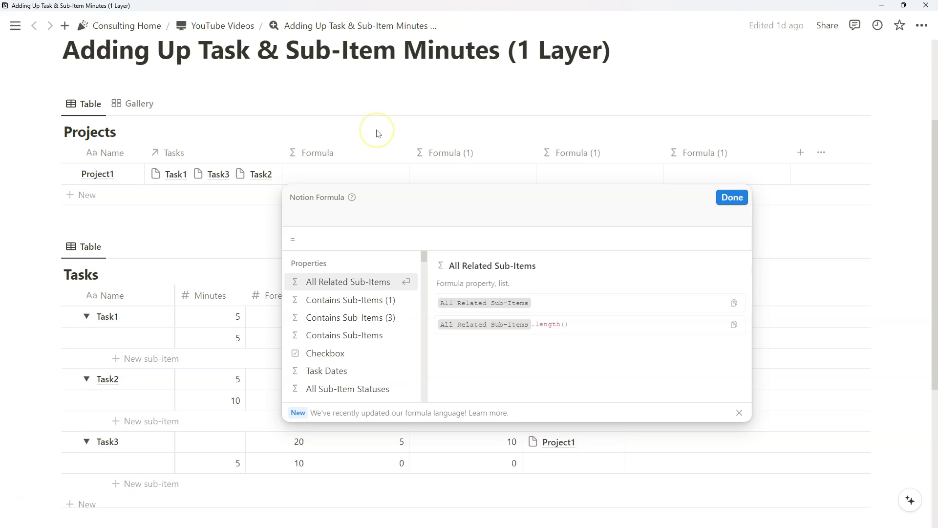
click(352, 147)
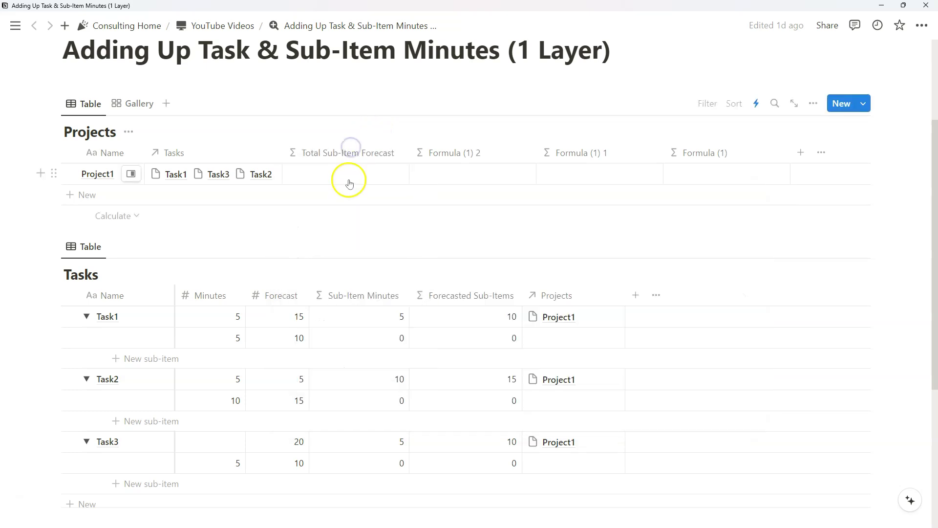
click(351, 177)
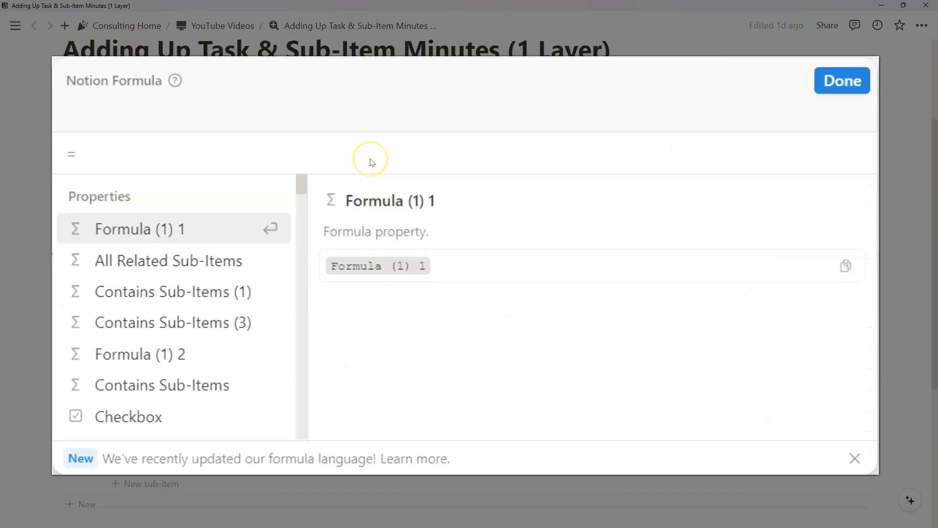
text(map()
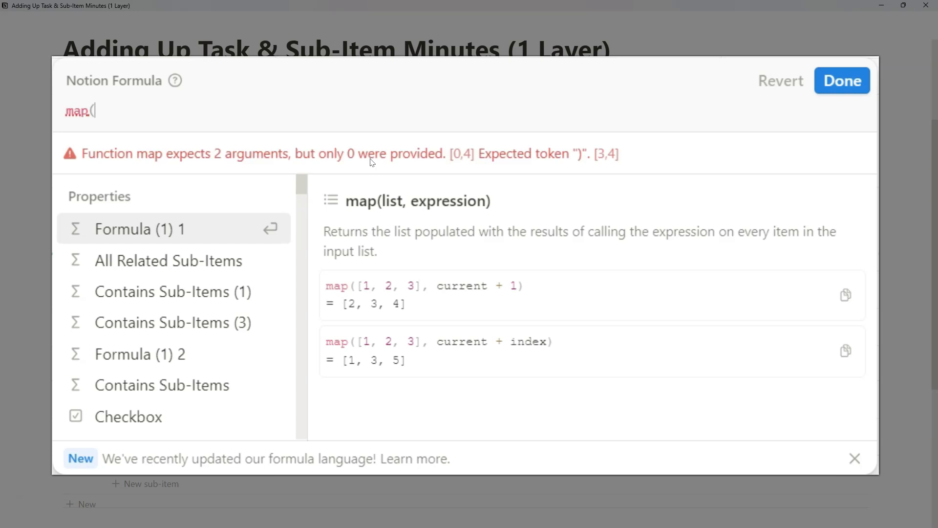
text(task)
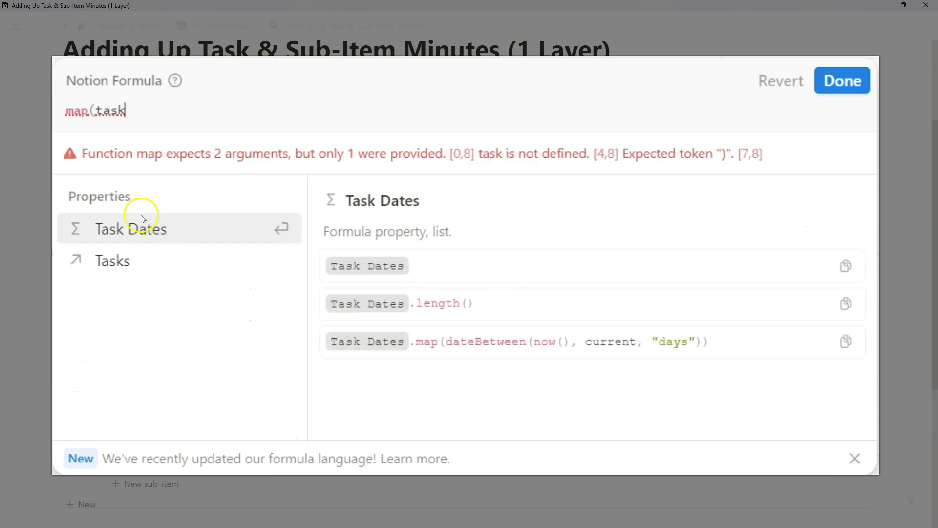
click(134, 260)
text(,current.)
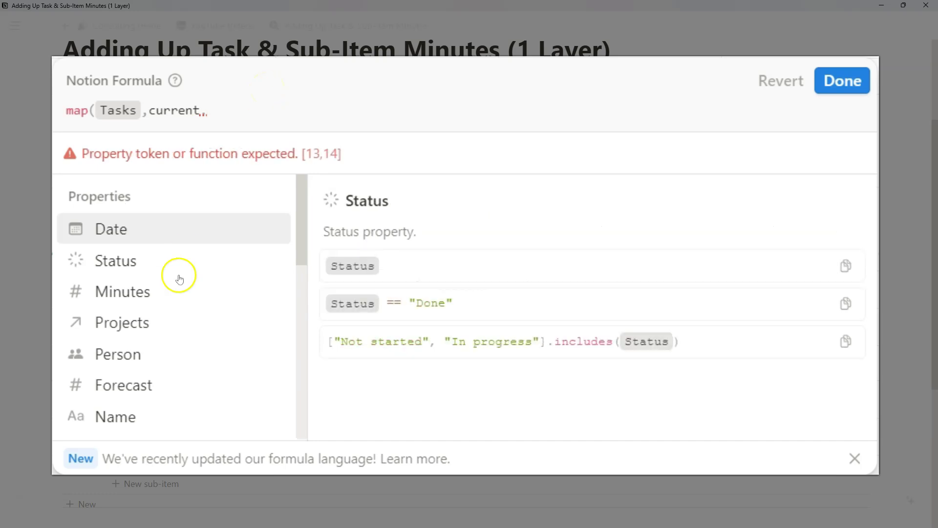
- Complete the formula as map(Tasks, current.Forecasted Sub-Items).sum() and save, showing 35
scroll(181, 279, down, 2)
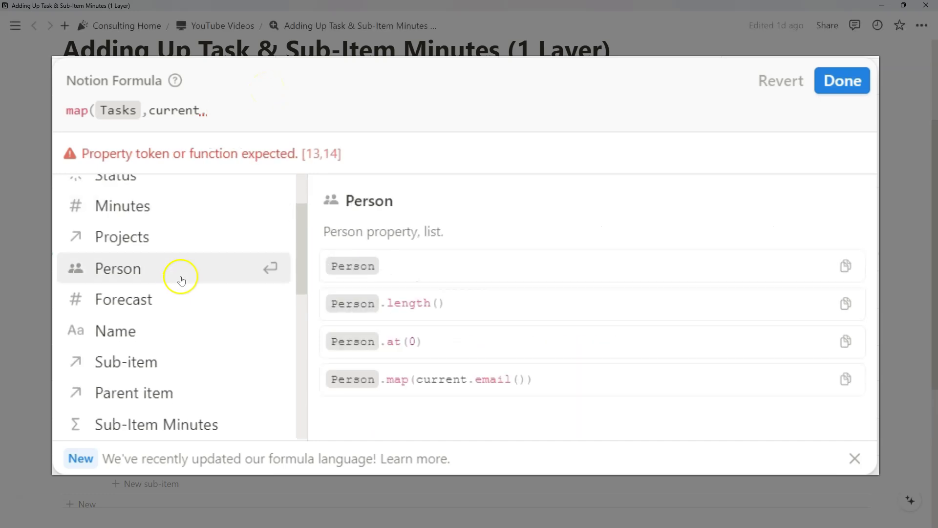
scroll(180, 274, down, 2)
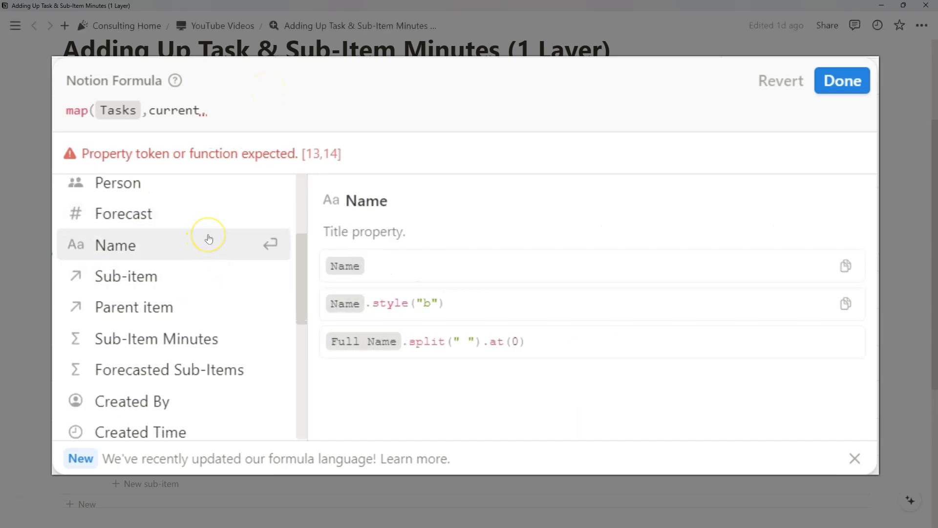
click(180, 380)
text())
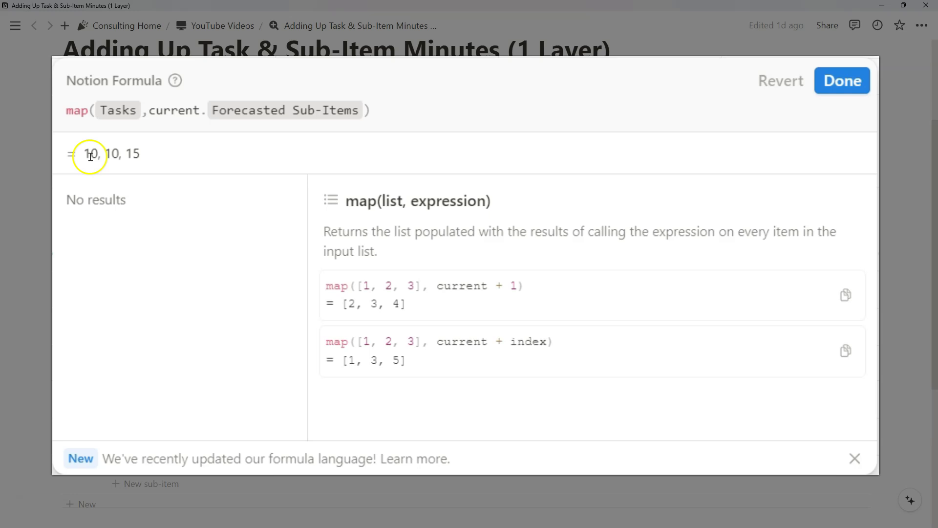
drag(86, 156, 147, 163)
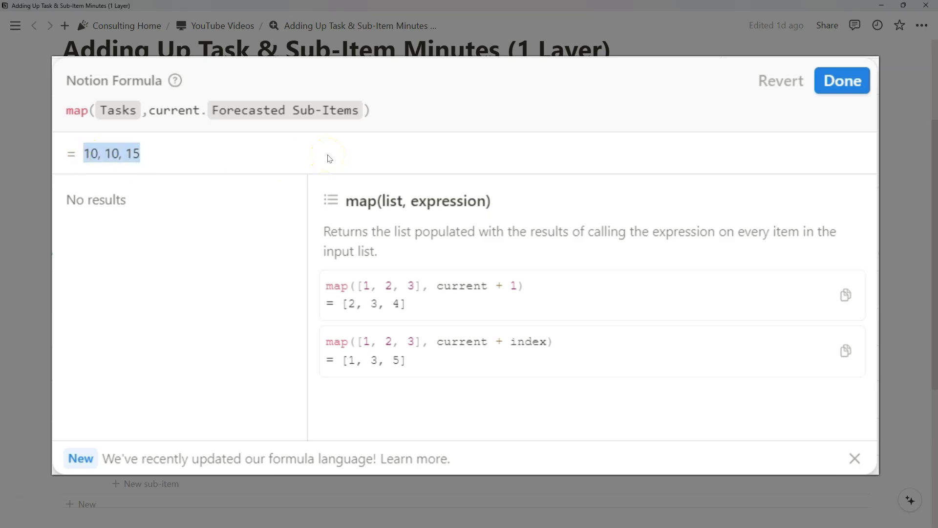
click(409, 116)
text(.sum())
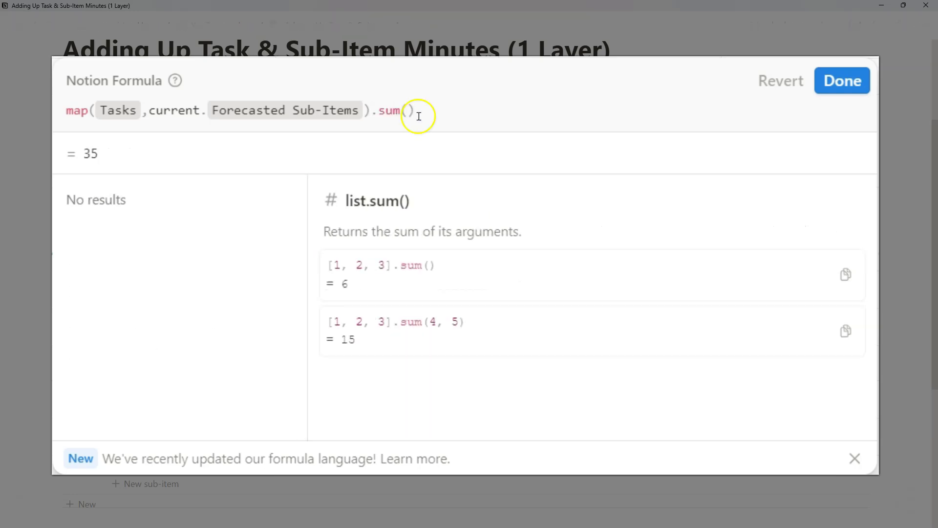
click(842, 80)
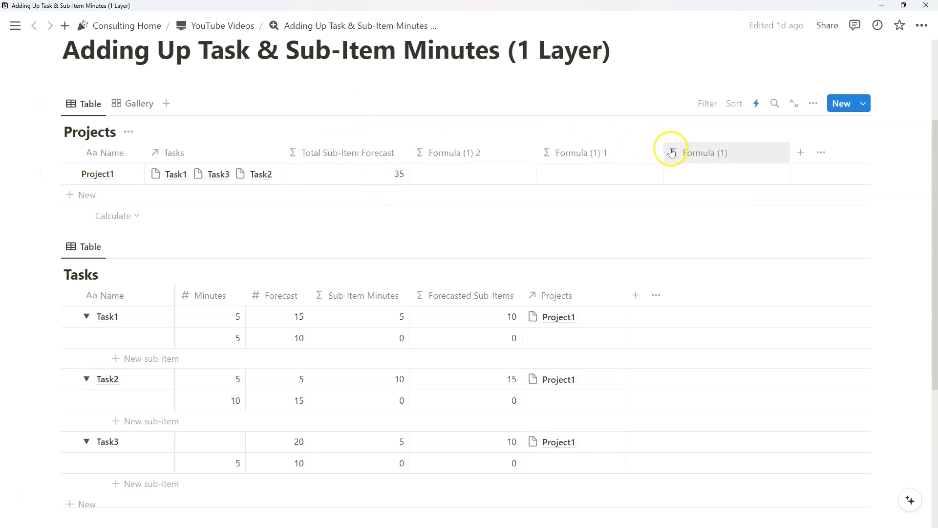
- Duplicate Total Sub-Item Forecast and rename the copy Total Sub-Item Minutes
click(336, 152)
click(347, 329)
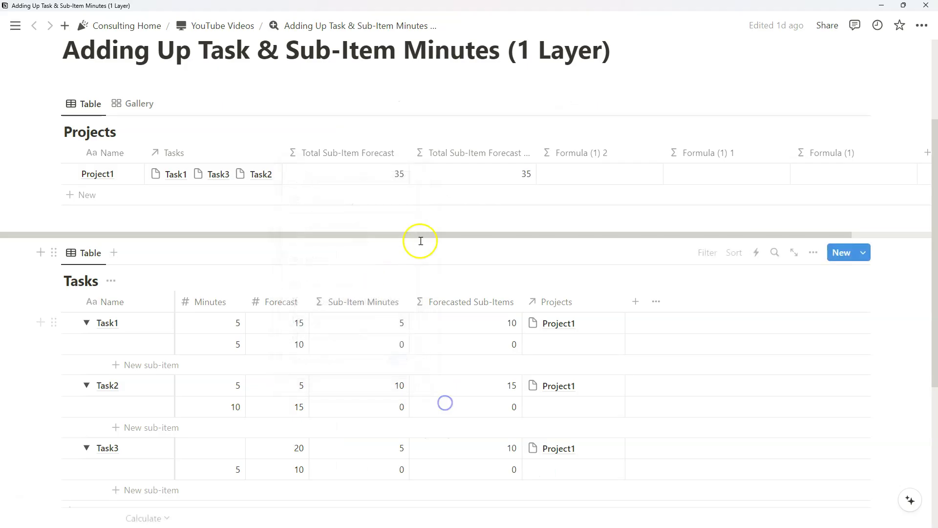
click(457, 152)
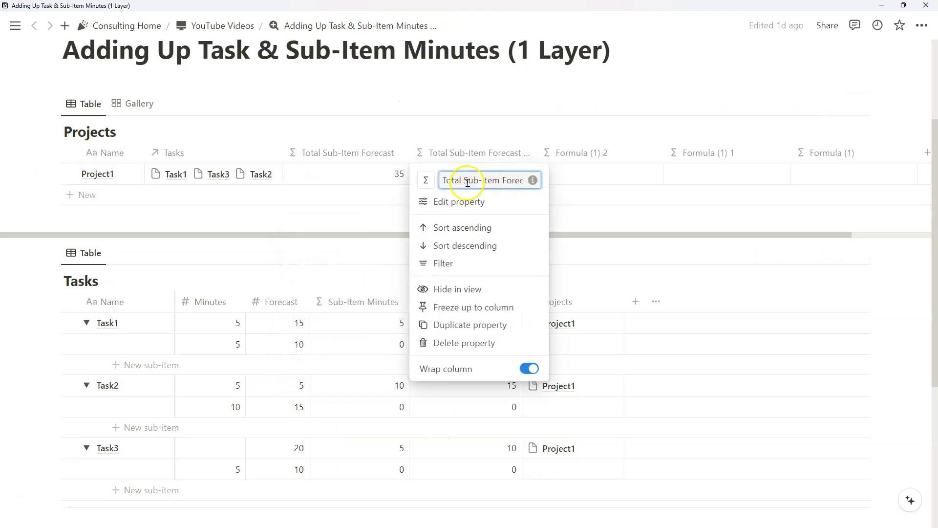
text(Minutes)
click(499, 134)
- Change its formula to map(Tasks, current.Sub-Item Minutes).sum(), previewing 20
click(470, 174)
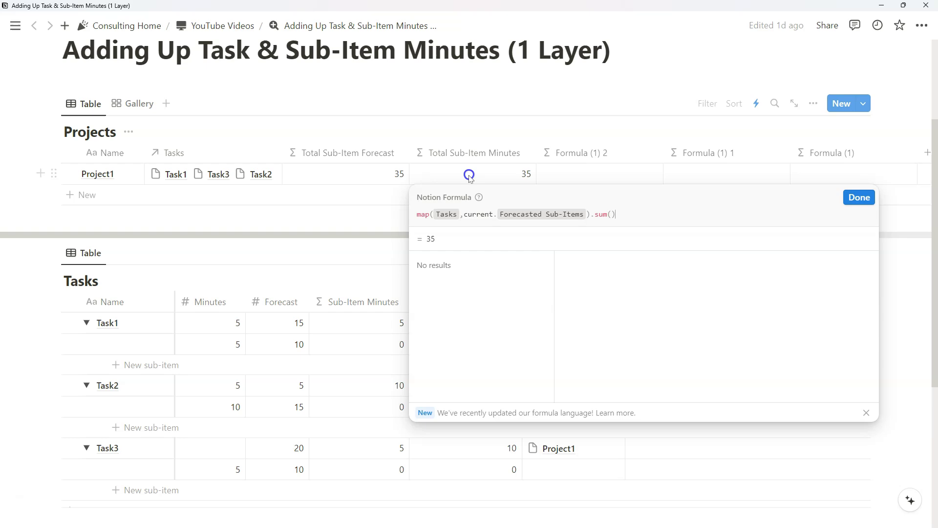
click(588, 212)
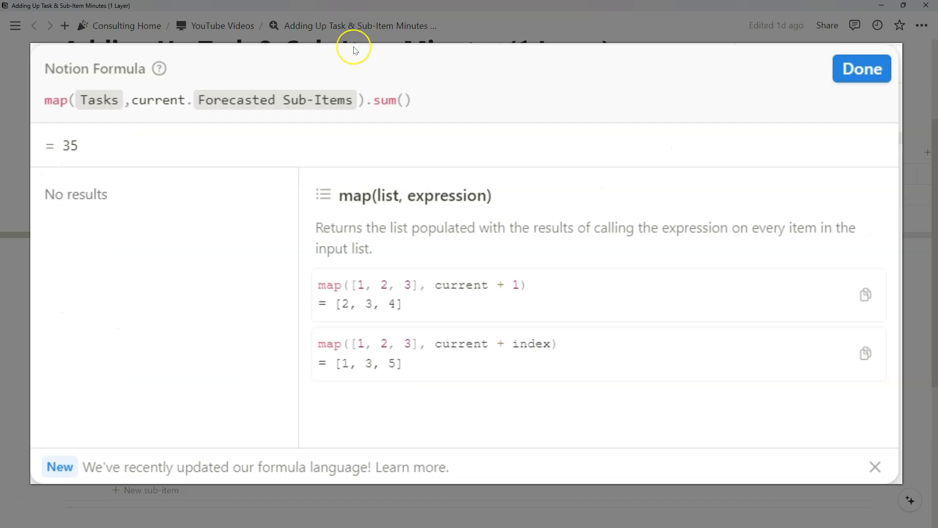
key(BackSpace)
scroll(210, 248, down, 2)
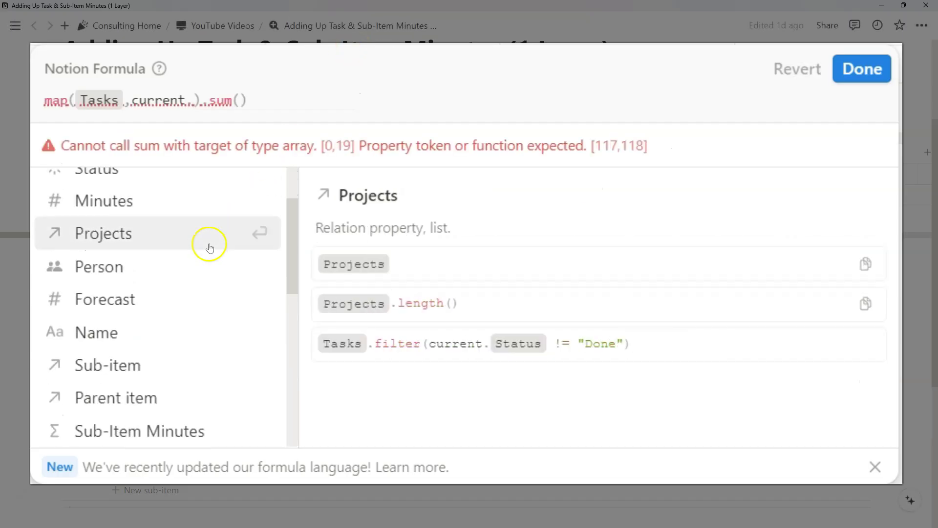
scroll(210, 247, down, 2)
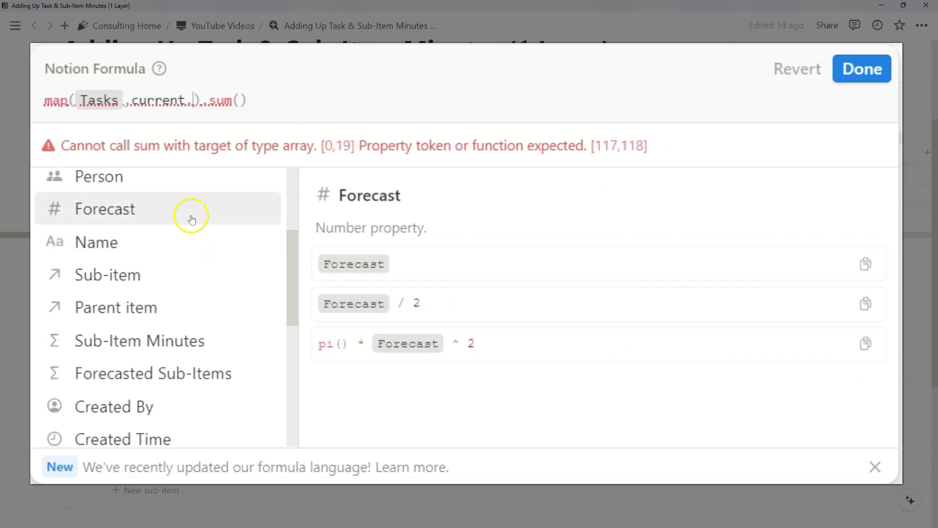
click(147, 348)
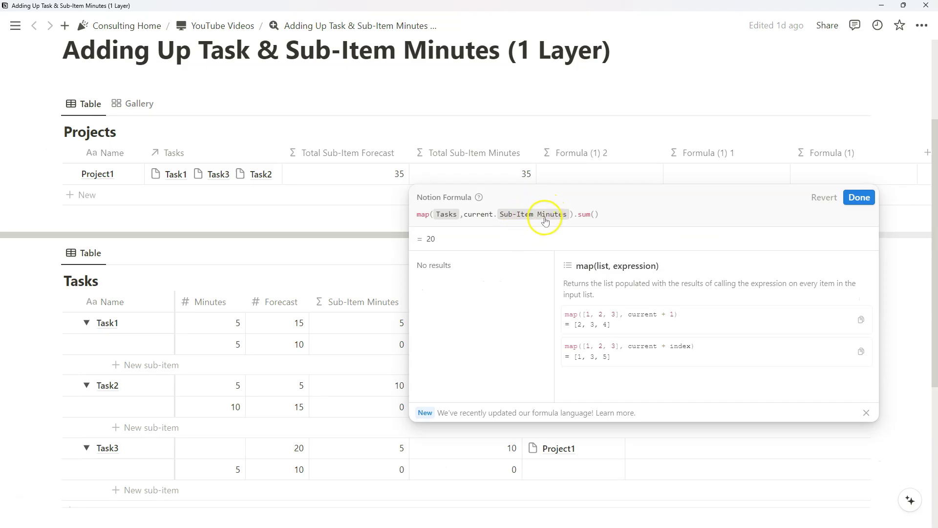
- Save the Minutes formula, narrow its column, and delete the Formula (1) 2 column
click(860, 197)
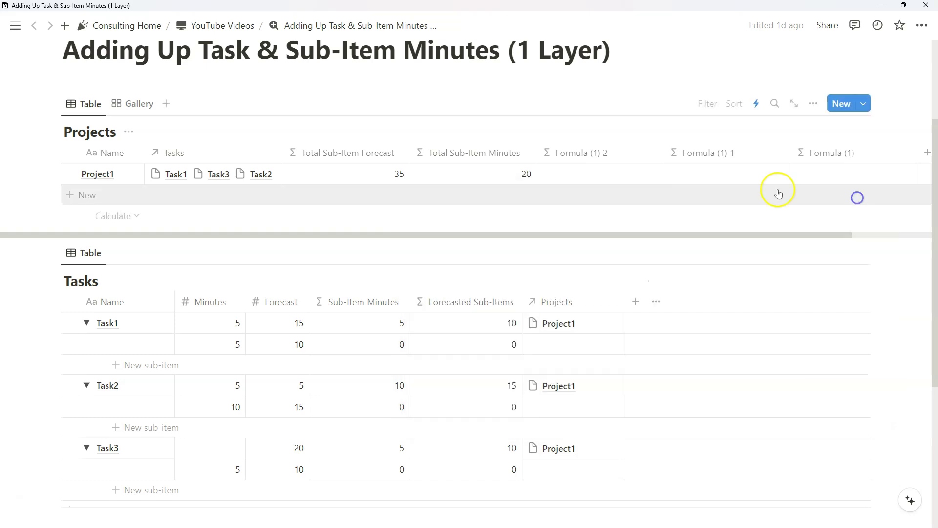
drag(535, 146, 531, 147)
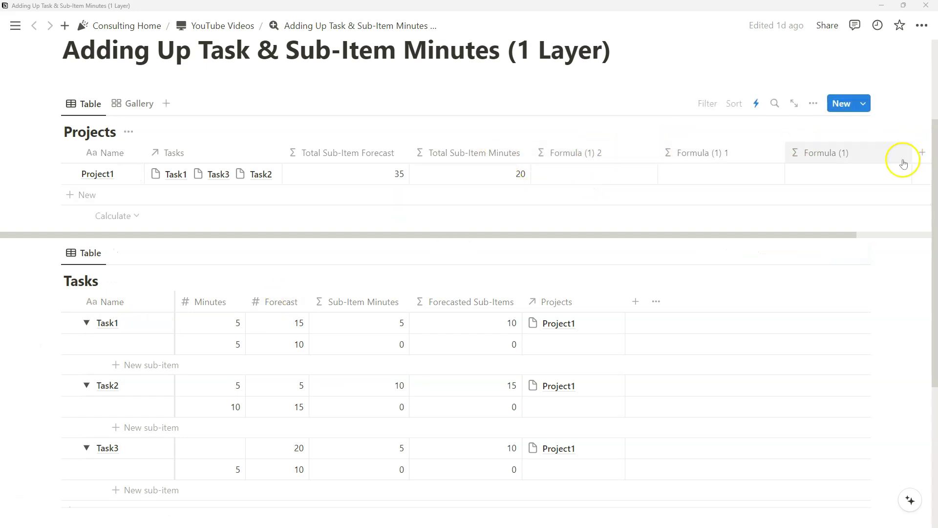
click(609, 156)
click(601, 343)
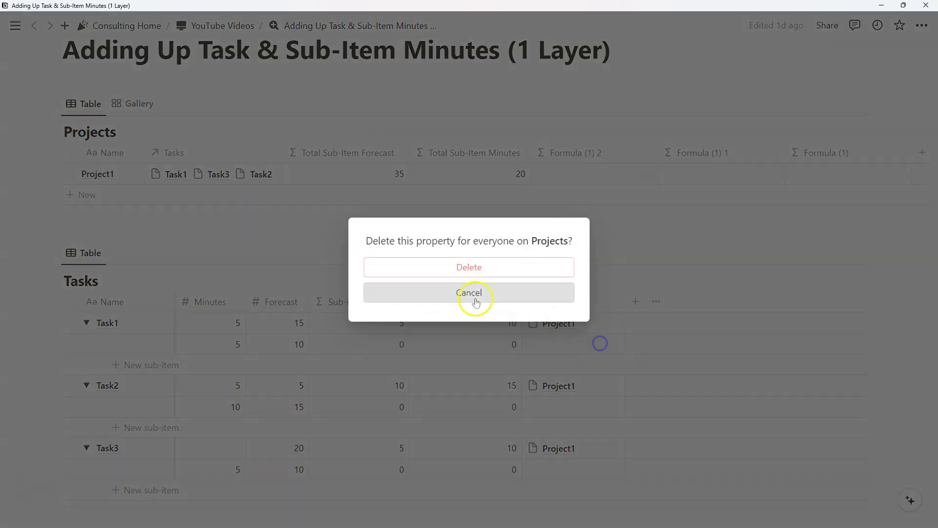
click(469, 266)
- Delete the Formula (1) 1 and Formula (1) columns
click(611, 152)
click(593, 338)
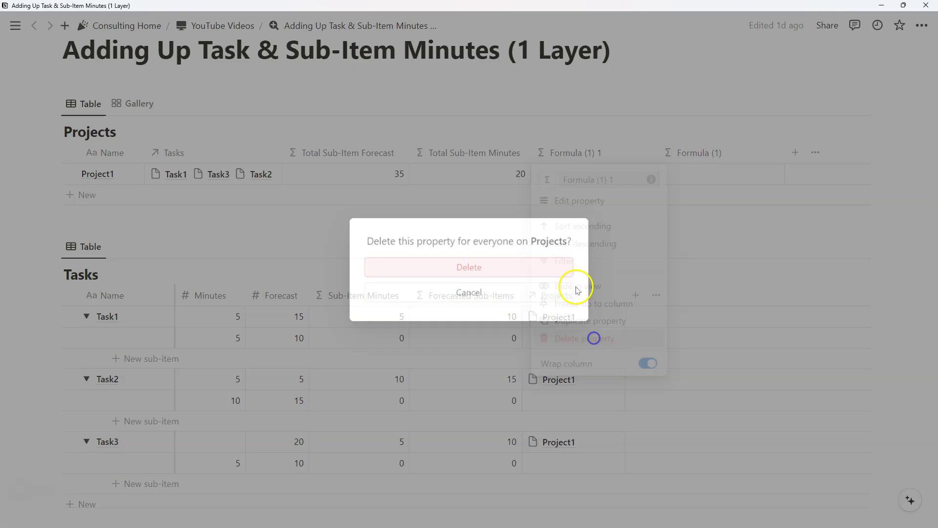
click(538, 267)
click(574, 153)
click(577, 343)
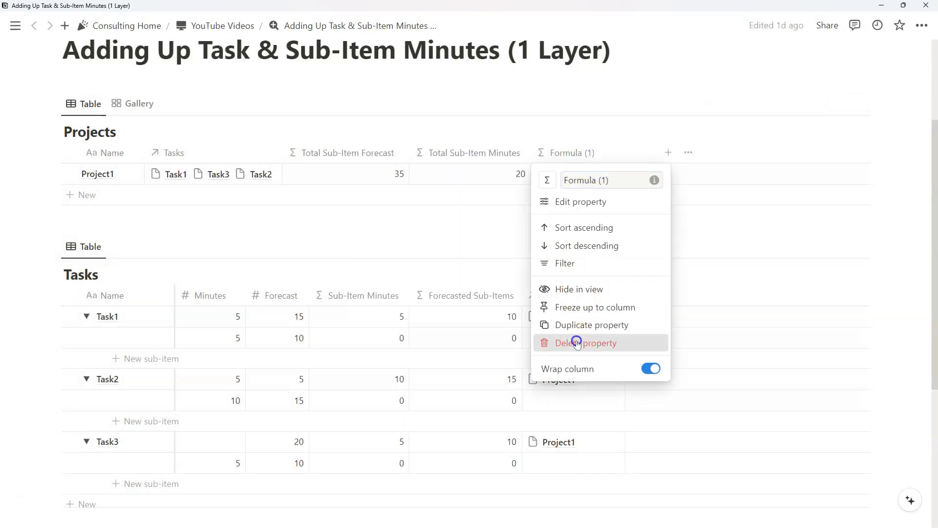
click(467, 268)
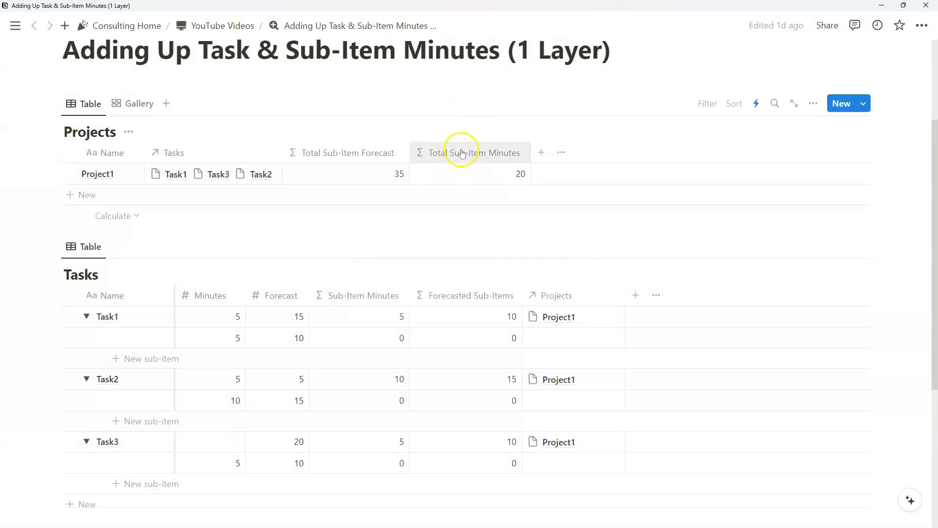
- Duplicate Total Sub-Item Minutes and swap Sub-Item Minutes for Minutes in the copy's formula
click(462, 153)
click(409, 380)
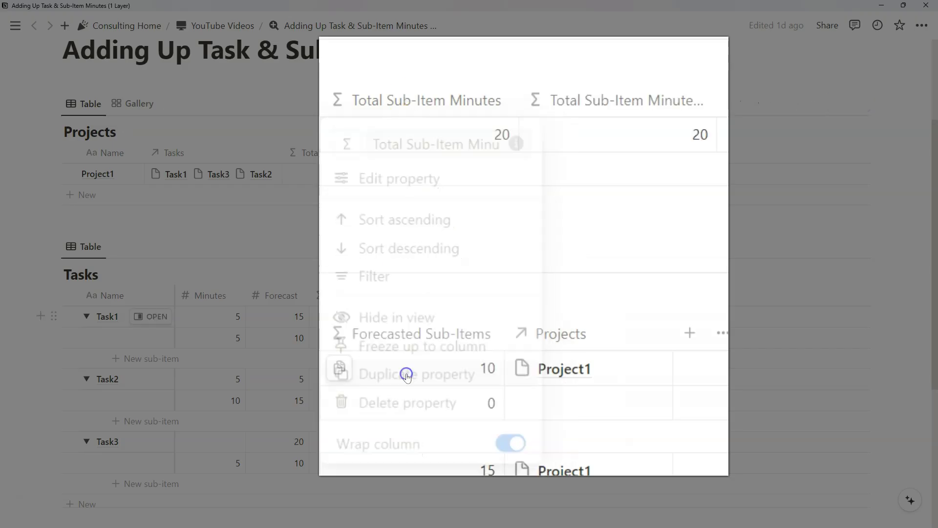
click(586, 174)
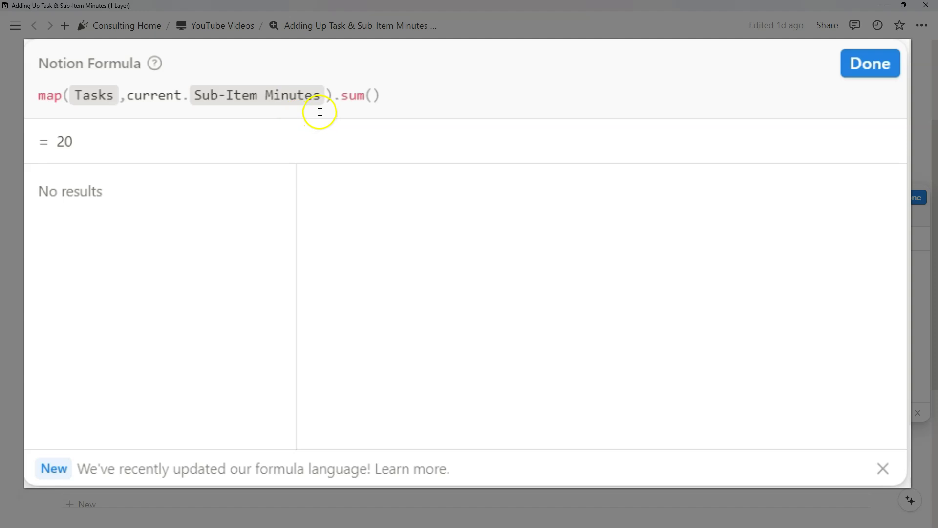
click(326, 100)
key(BackSpace)
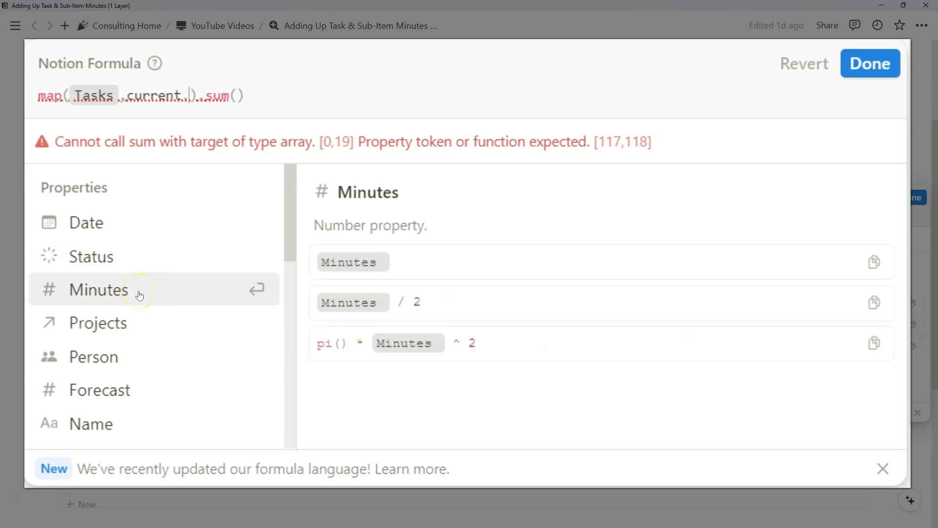
click(139, 295)
- Rename the duplicated column to 'Total Task Minutes'
click(869, 64)
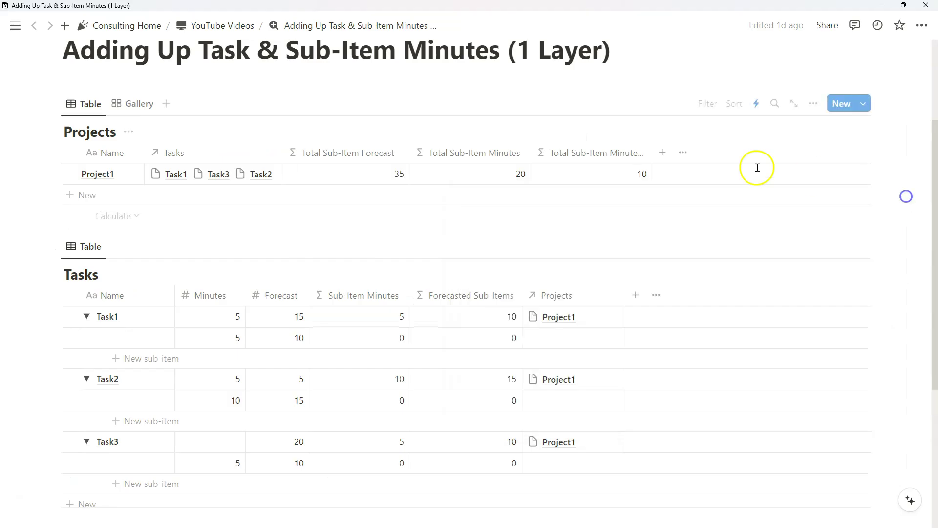
click(573, 153)
click(571, 178)
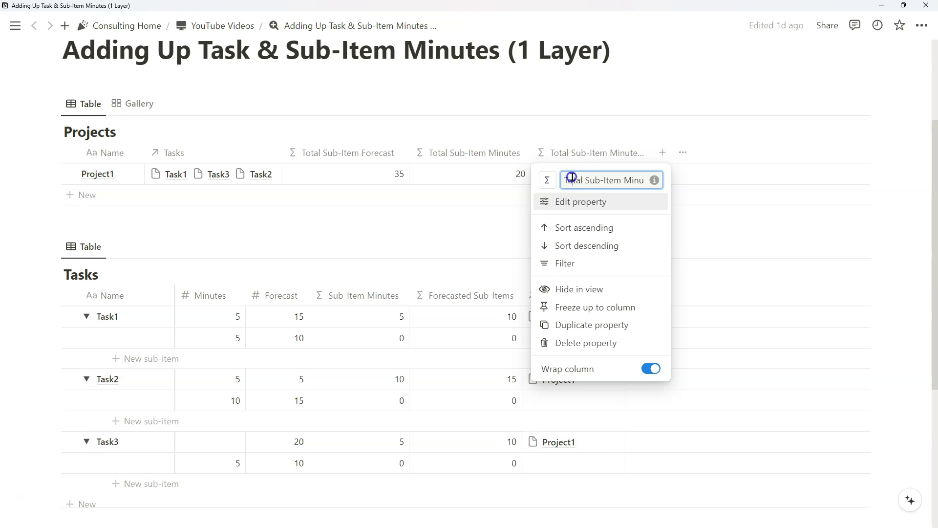
key(ctrl+a)
text(Total Task Minute)
text(s)
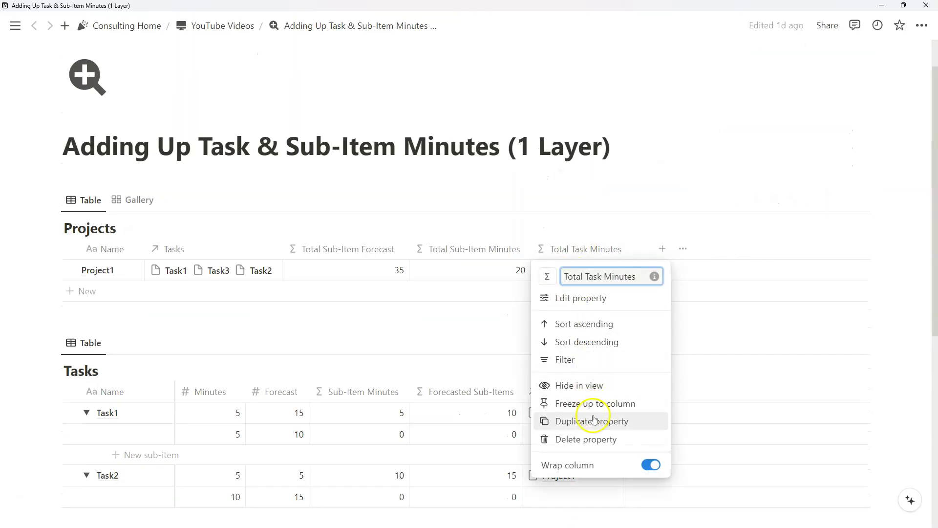
- Duplicate Total Task Minutes and rename the copy 'Forecasted Total Task Minutes'
click(593, 417)
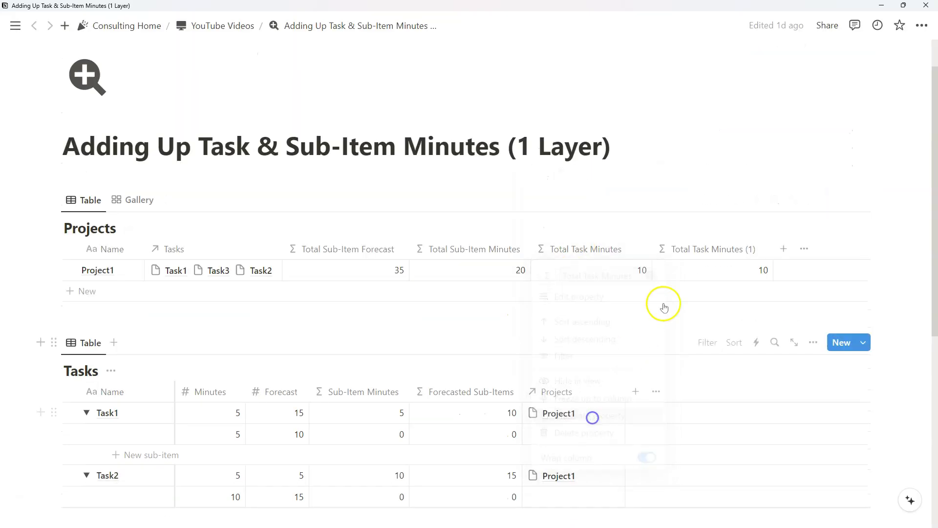
click(705, 250)
key(ctrl+a)
text(Forecas)
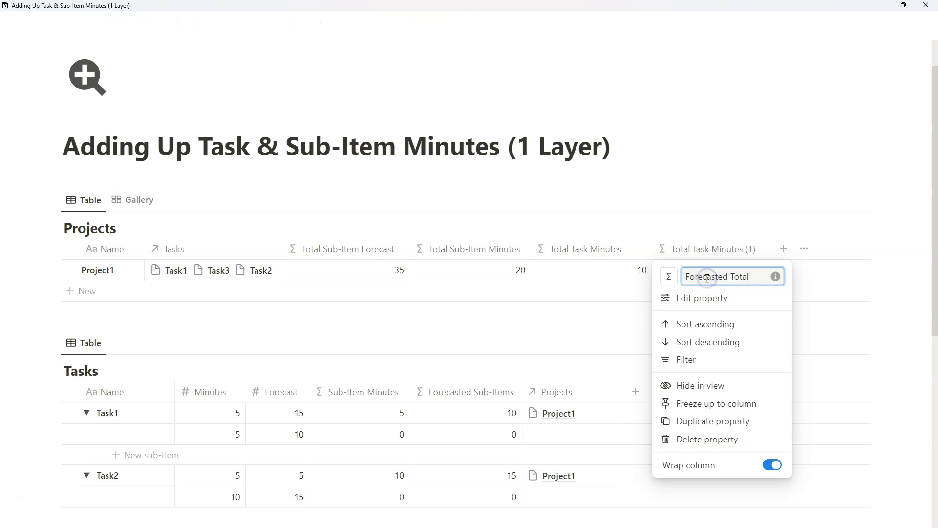
key(Return)
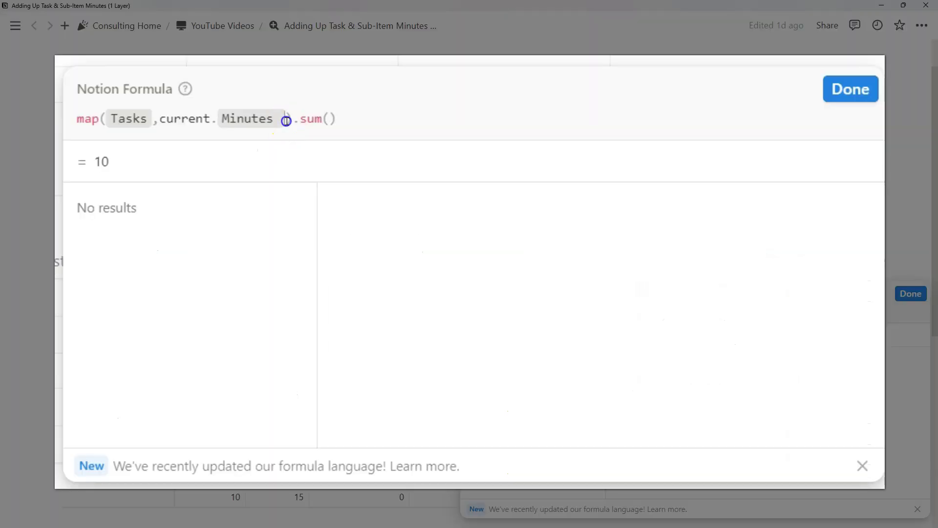
- Change the forecasted column's formula to sum the tasks' Forecast instead of Minutes
click(314, 119)
key(BackSpace)
scroll(214, 218, down, 3)
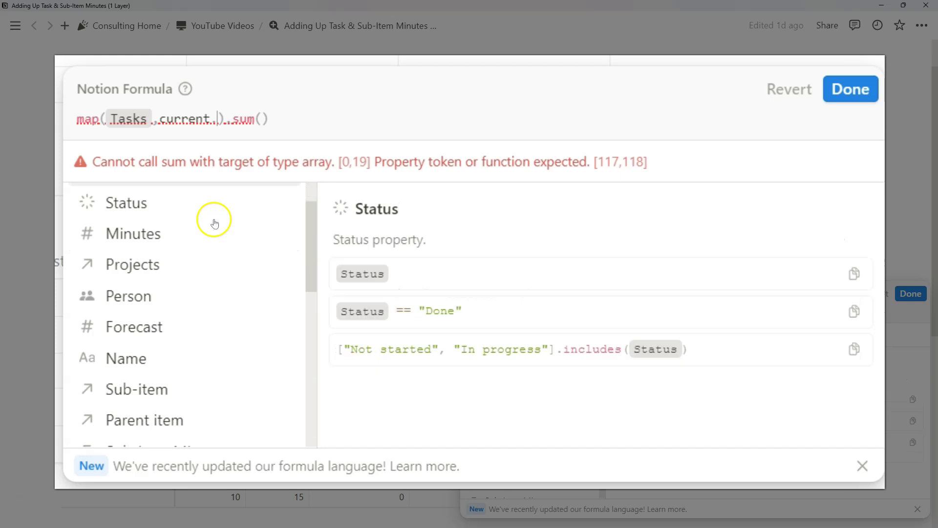
click(176, 305)
click(911, 293)
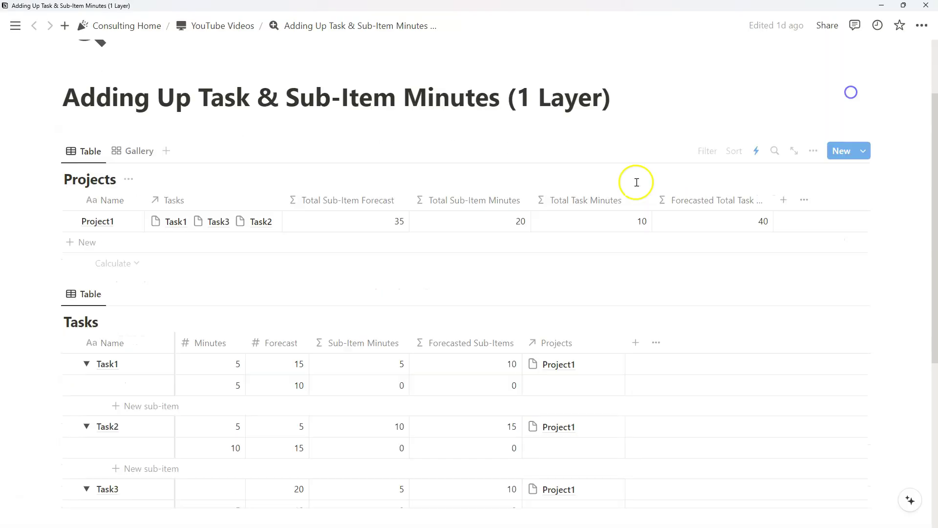
- Set Task3's Minutes to 10 and widen the Forecasted Total Task Minutes column
scroll(635, 182, down, 1)
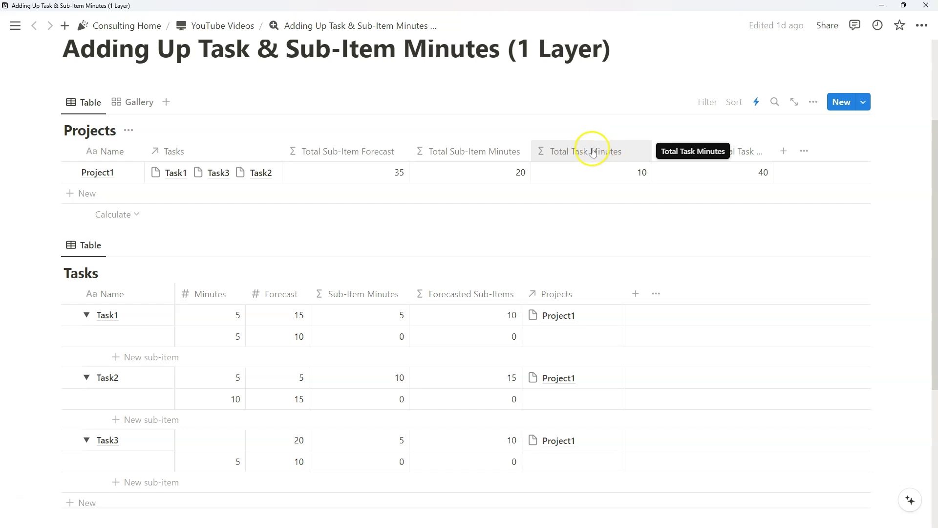
click(225, 445)
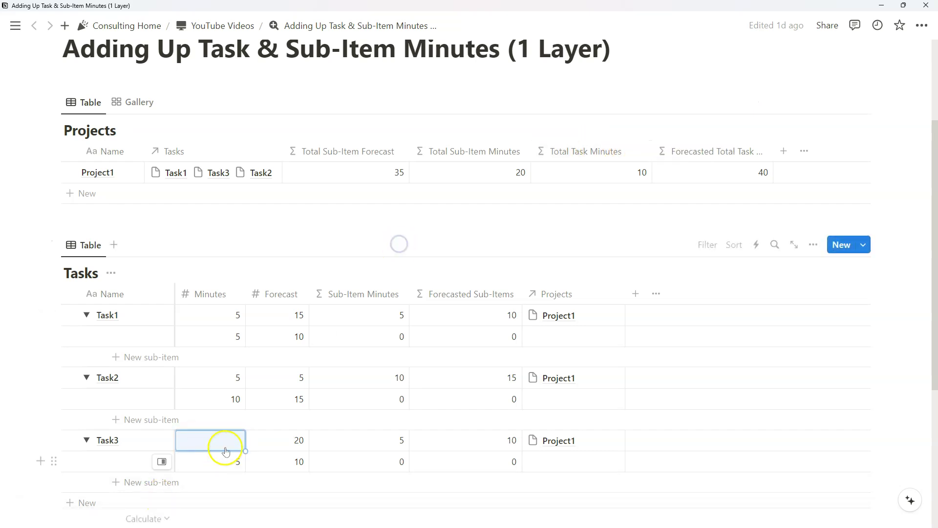
text(10)
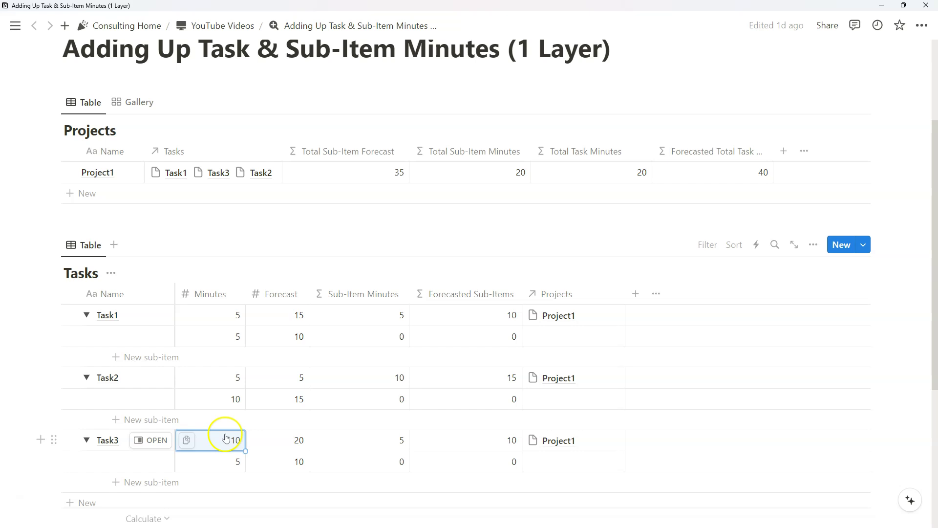
key(Return)
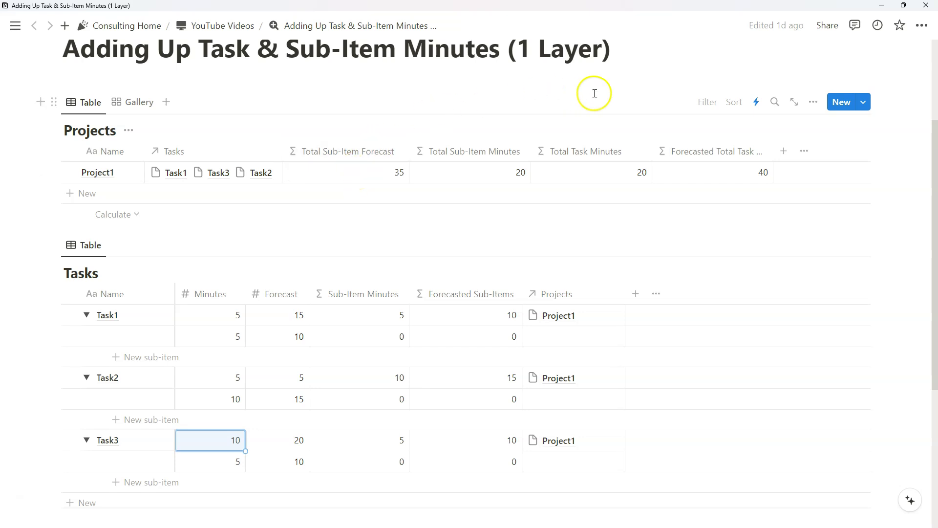
drag(778, 156, 781, 153)
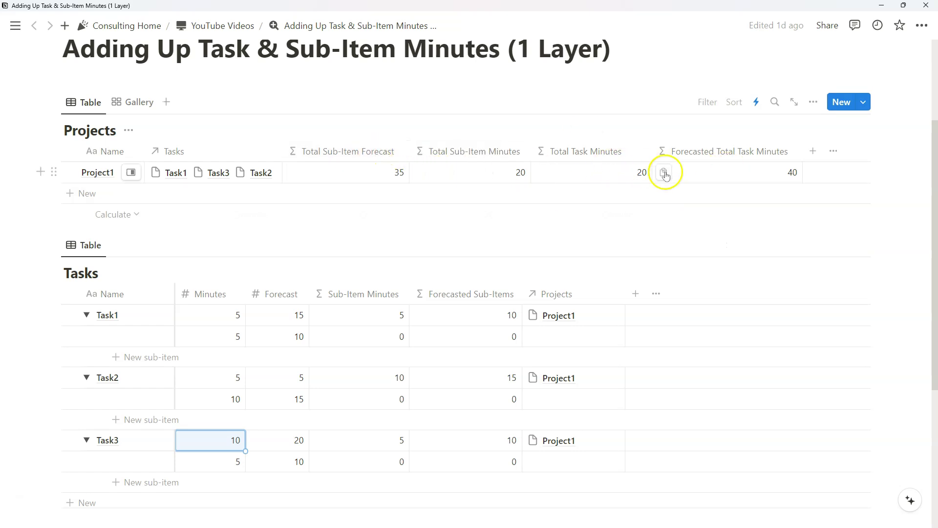
- Add a new Formula property and move its column next to Tasks
click(812, 155)
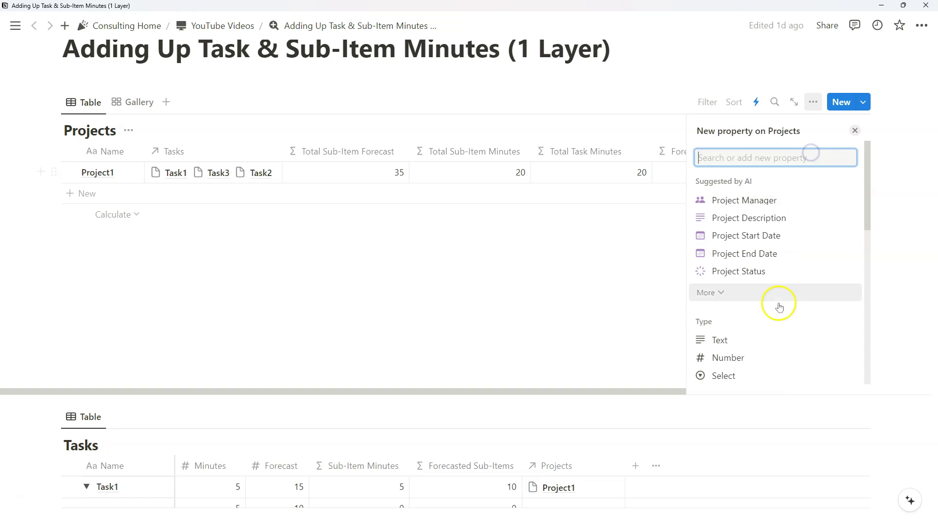
scroll(776, 306, down, 2)
scroll(748, 347, down, 3)
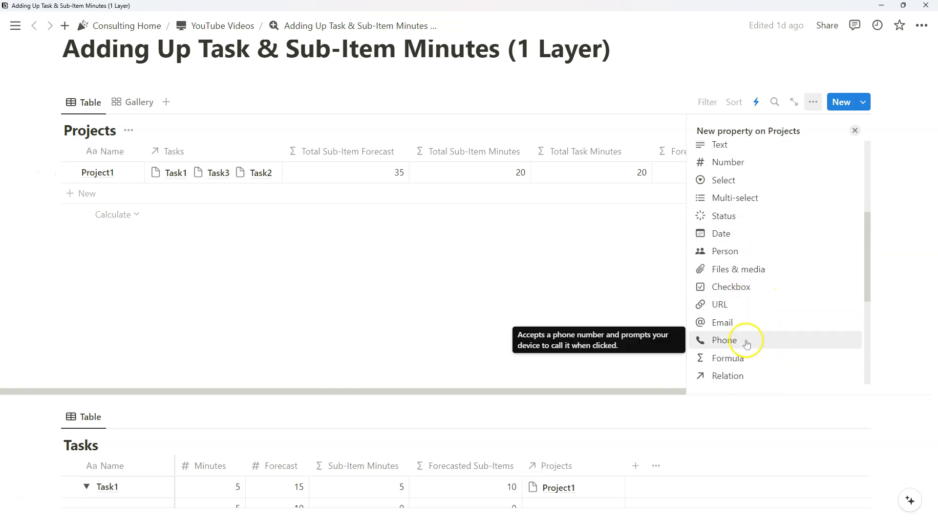
click(742, 358)
click(855, 130)
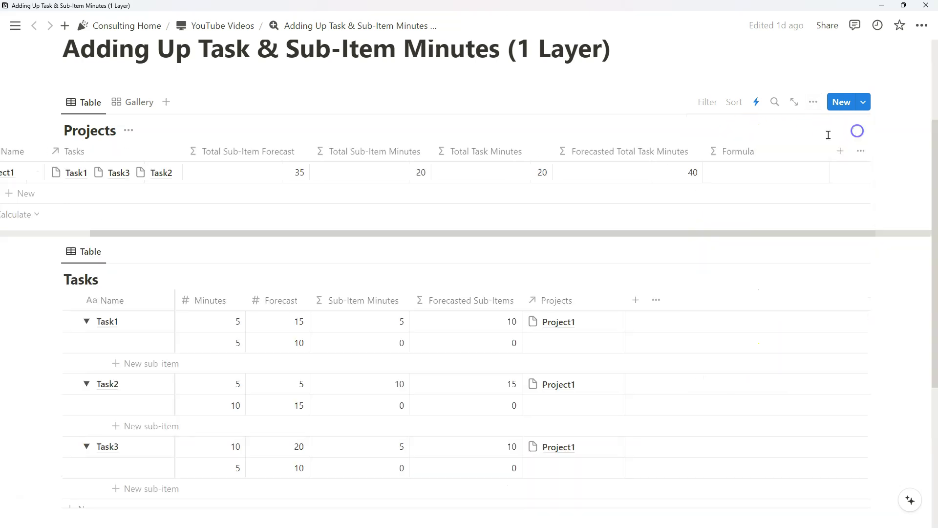
drag(727, 160, 244, 152)
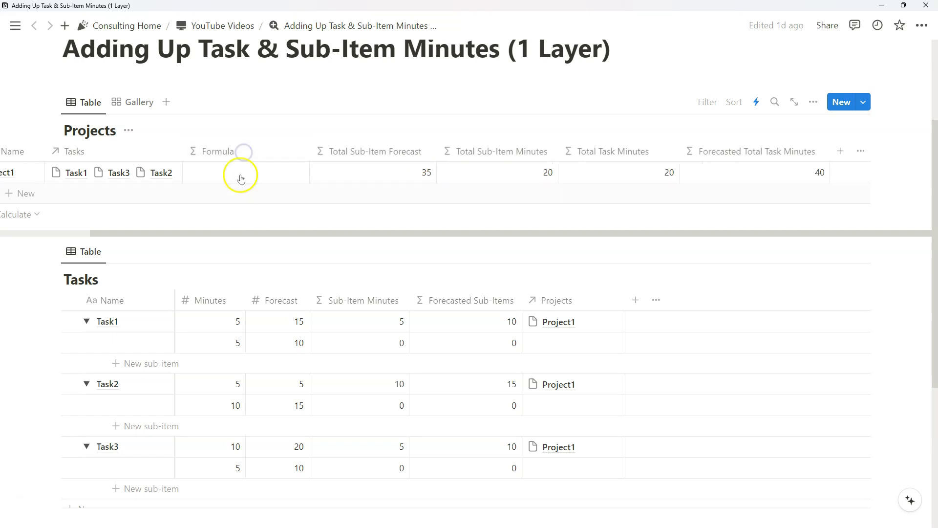
- Start the Formula cell with an empty multi-line lets( ) call
click(241, 173)
text(lets()
key(shift+Return)
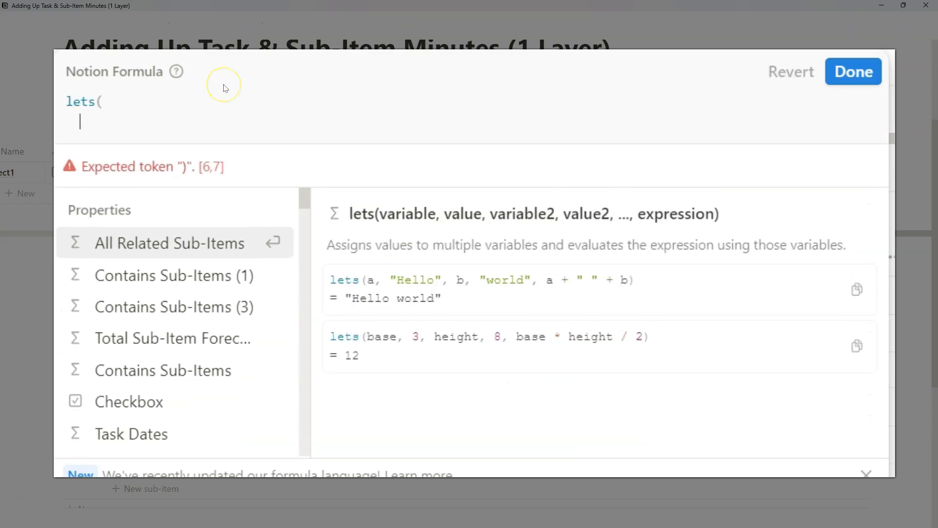
key(shift+Return)
key(shift+Return)
text())
click(855, 71)
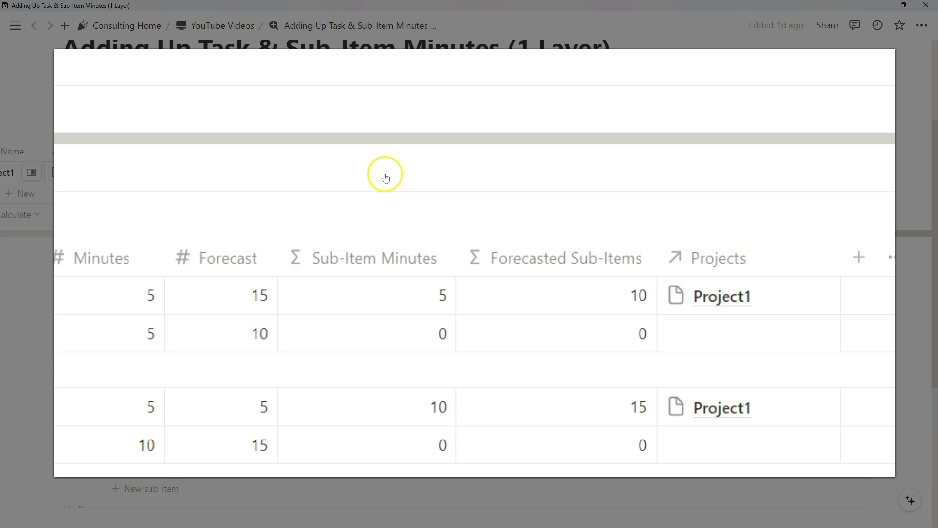
- Declare the variables fsub, asub, ftask and atask on separate lines inside lets()
click(279, 172)
click(169, 111)
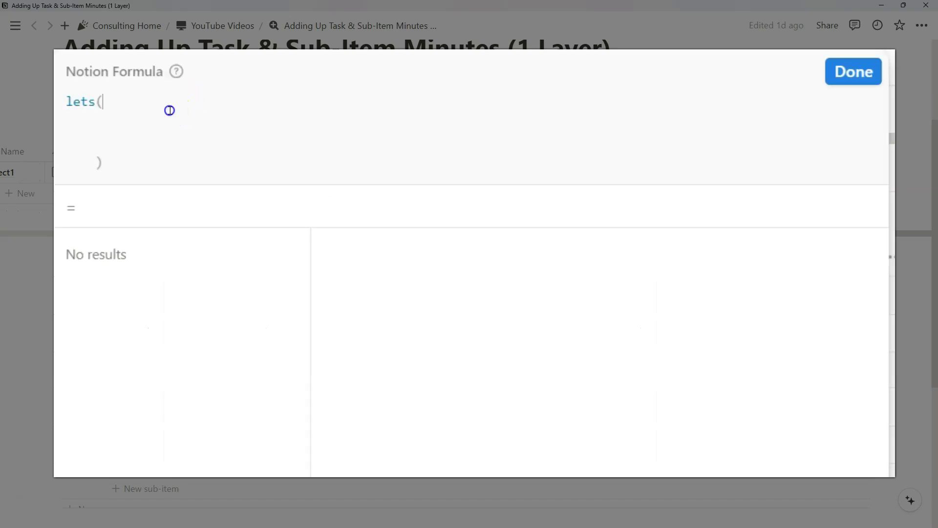
text(f)
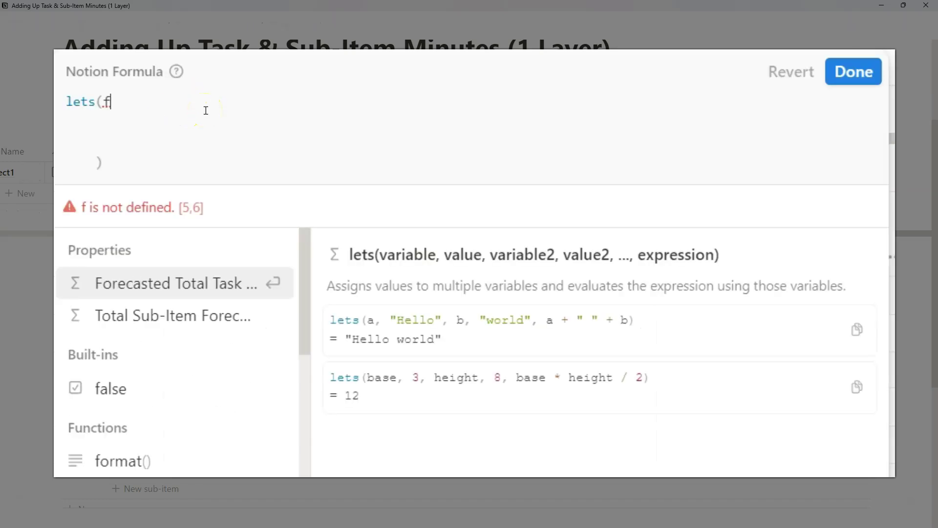
text(sub,,,)
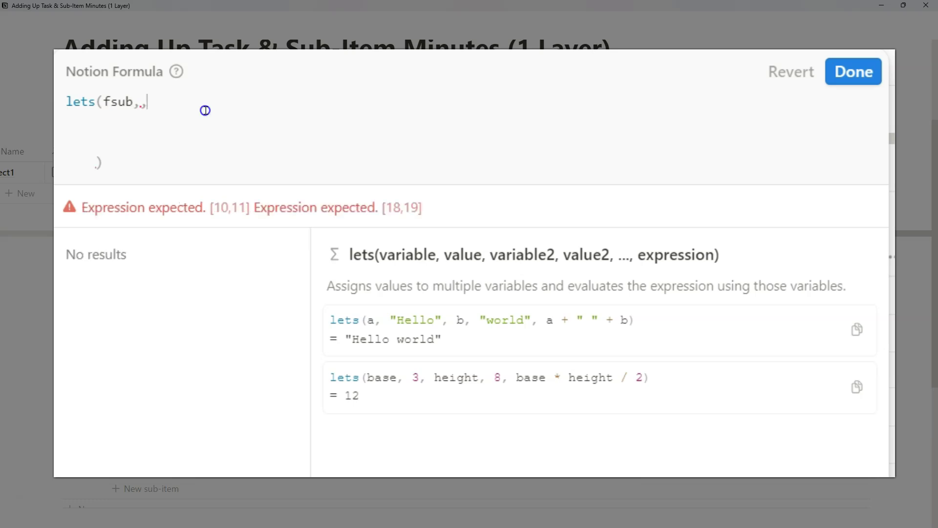
key(Return)
click(205, 110)
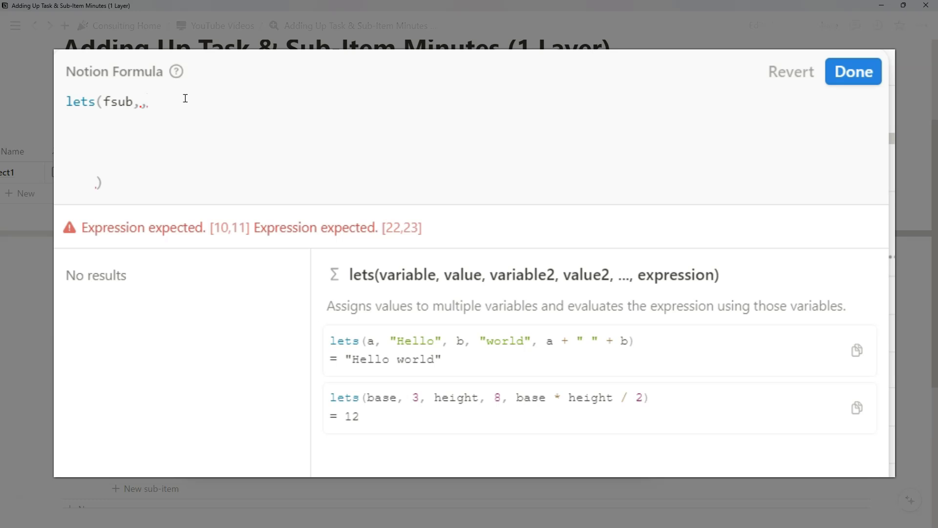
key(Return)
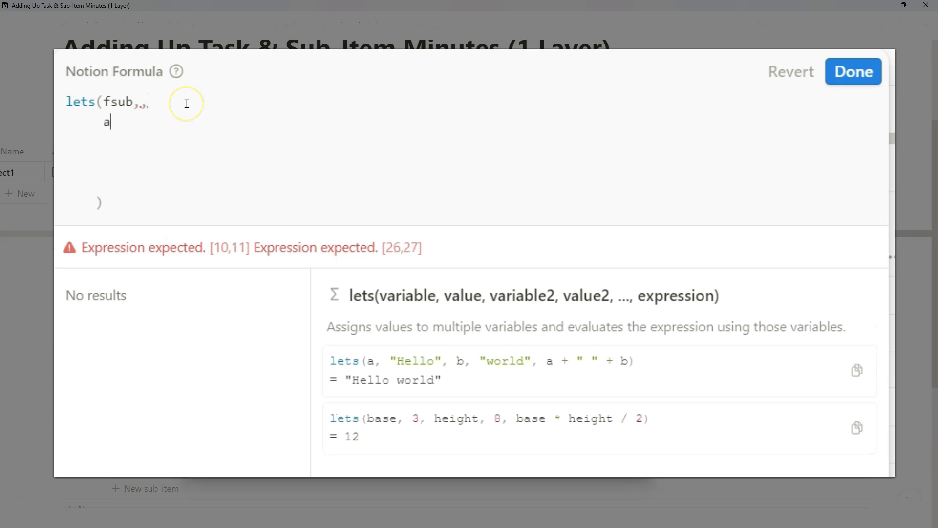
text(asub,,)
key(Return)
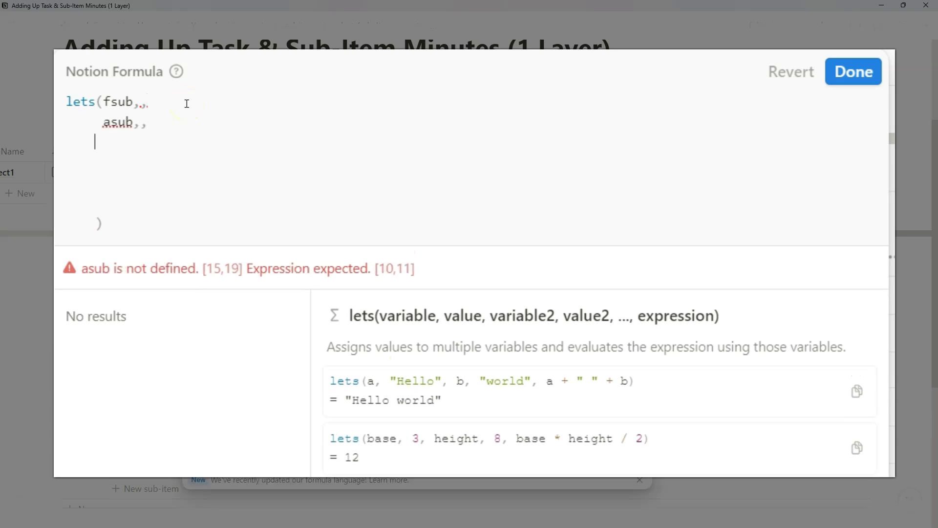
text(ftask)
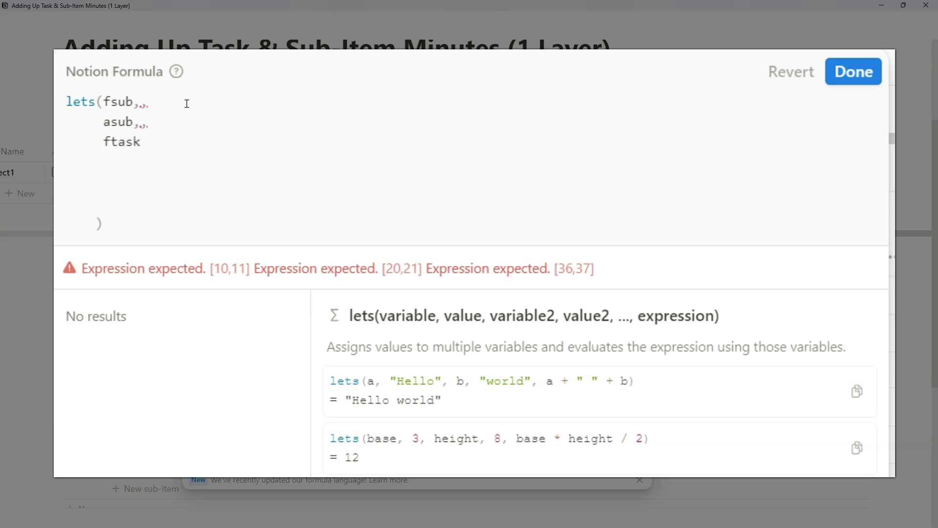
text(,,)
key(Return)
text(atas)
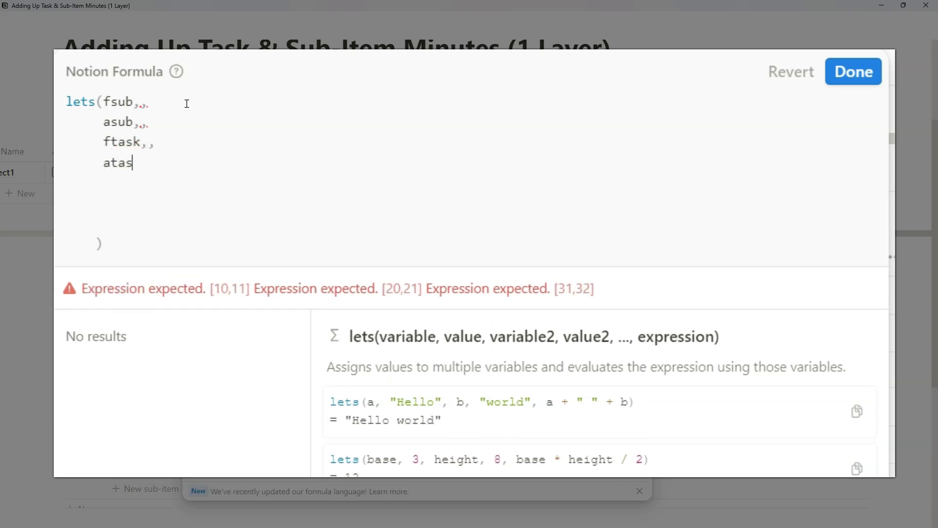
text(k,,)
- Write the result expression atask+asub-ftask+atask and remove the extra blank line and stray comma
click(138, 212)
key(BackSpace)
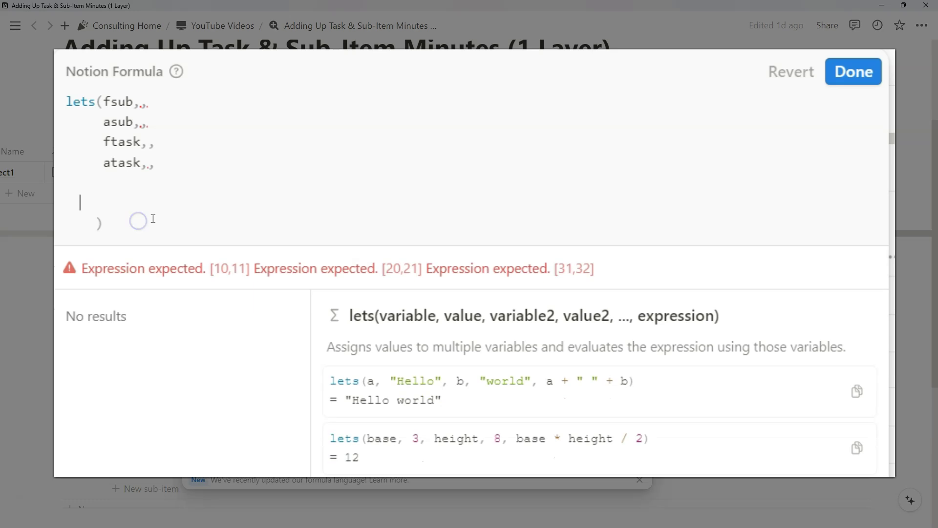
click(154, 219)
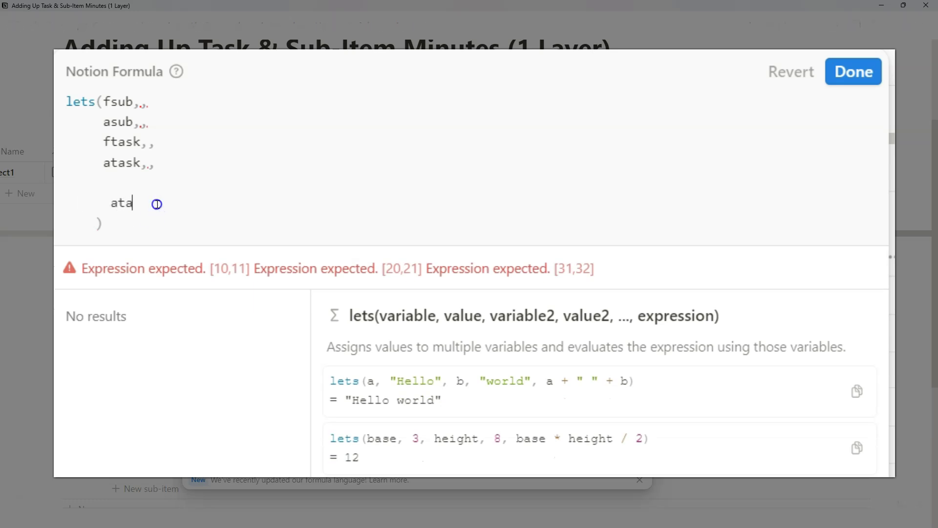
key(BackSpace)
key(BackSpace)
text(sk+asub-ftask,)
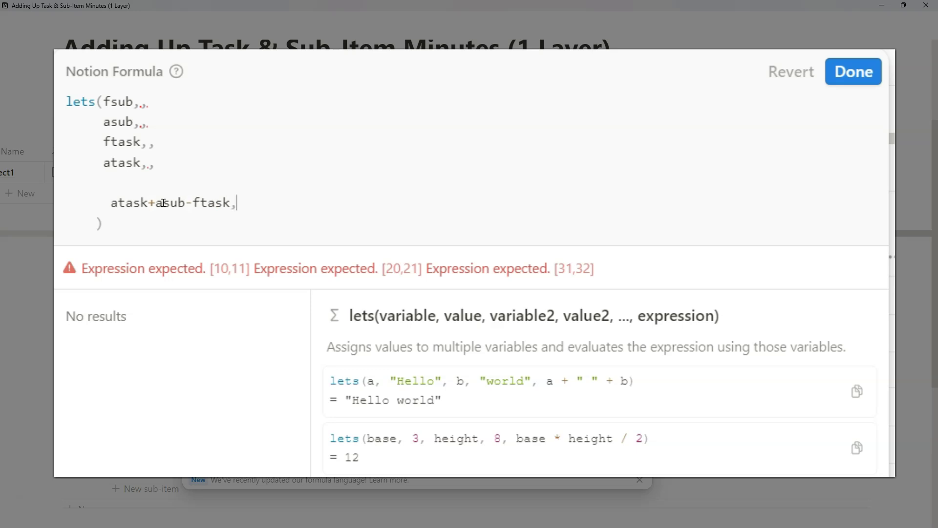
key(BackSpace)
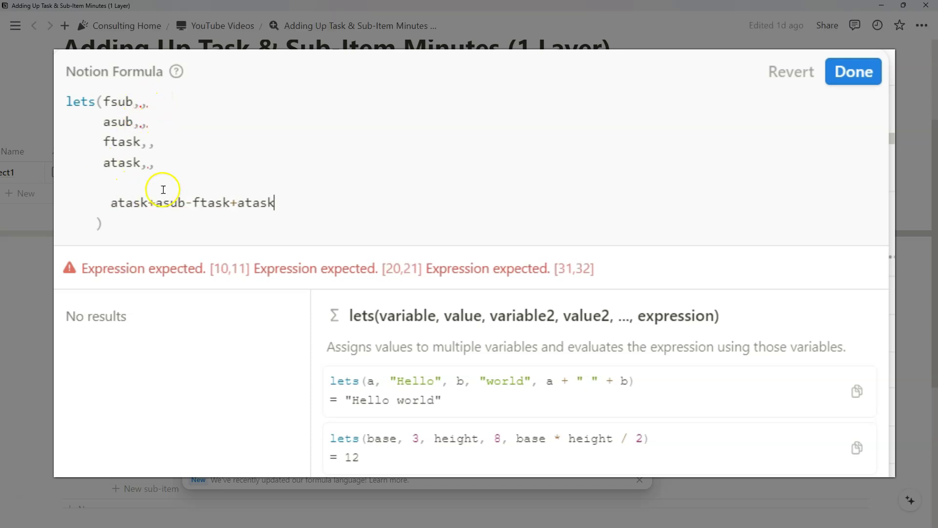
- Paste the sub-item forecast and sub-item minutes sum formulas as the fsub and asub values
click(853, 71)
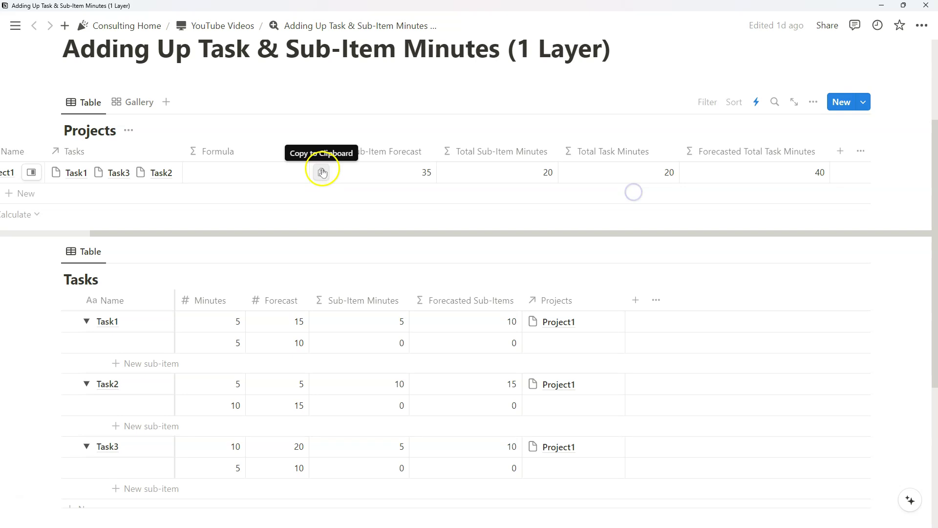
click(362, 172)
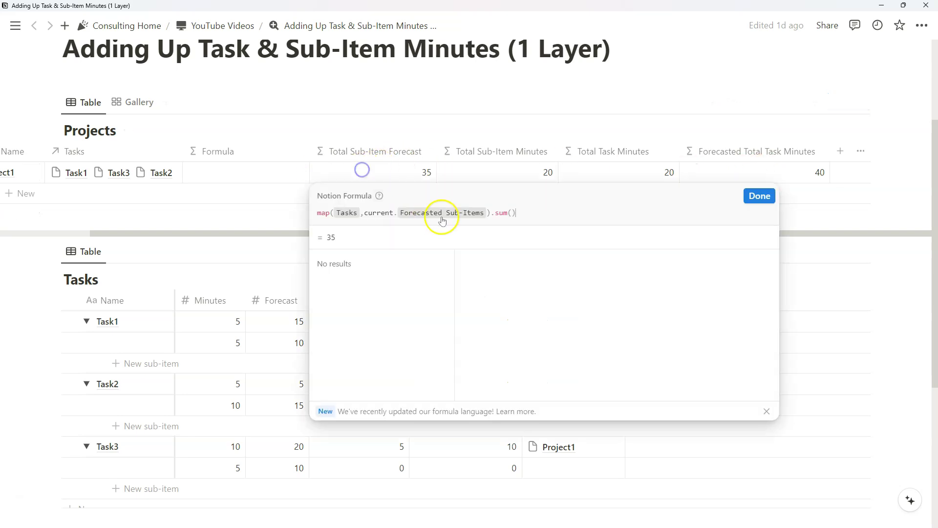
click(240, 180)
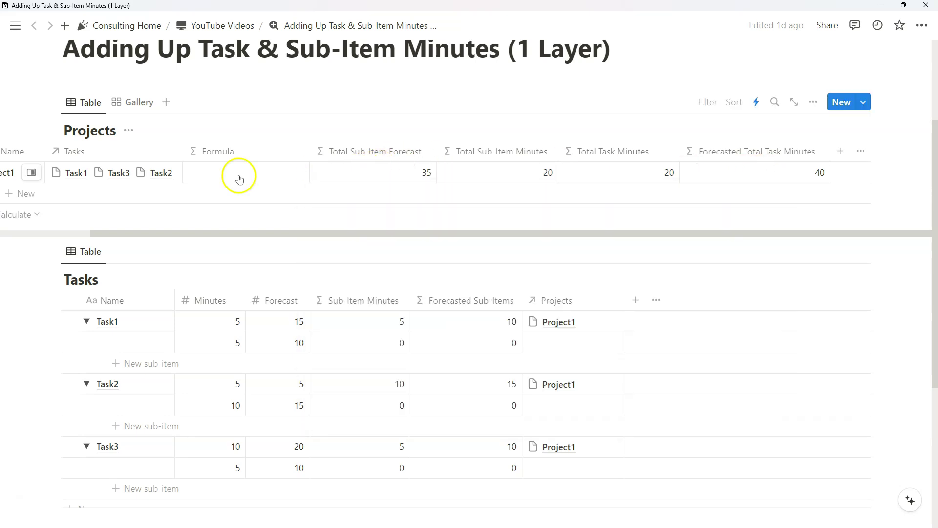
click(240, 179)
click(210, 101)
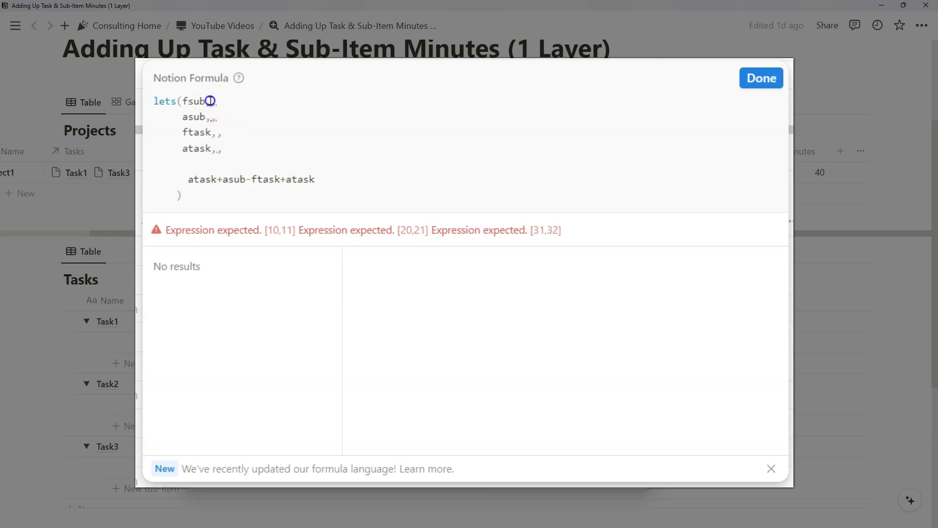
text(map(Tasks,current.Forecasted Sub-Items).sum())
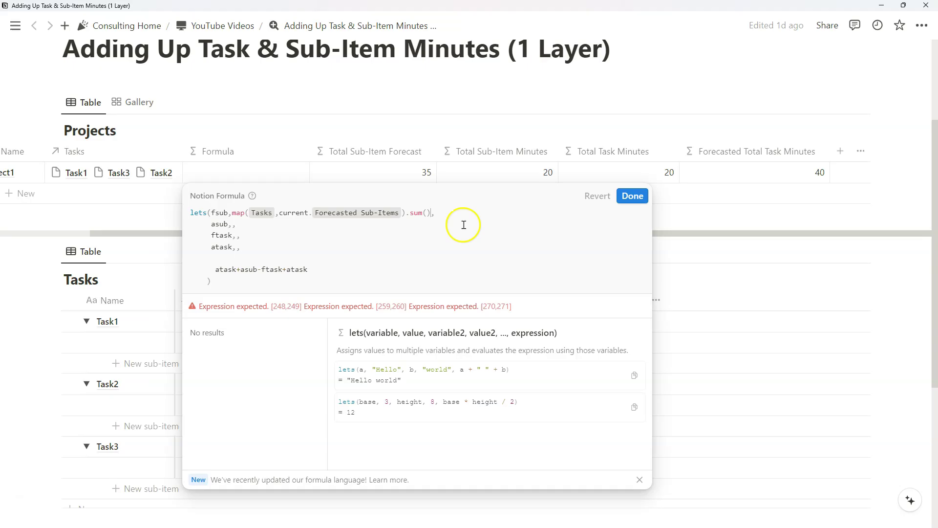
click(463, 224)
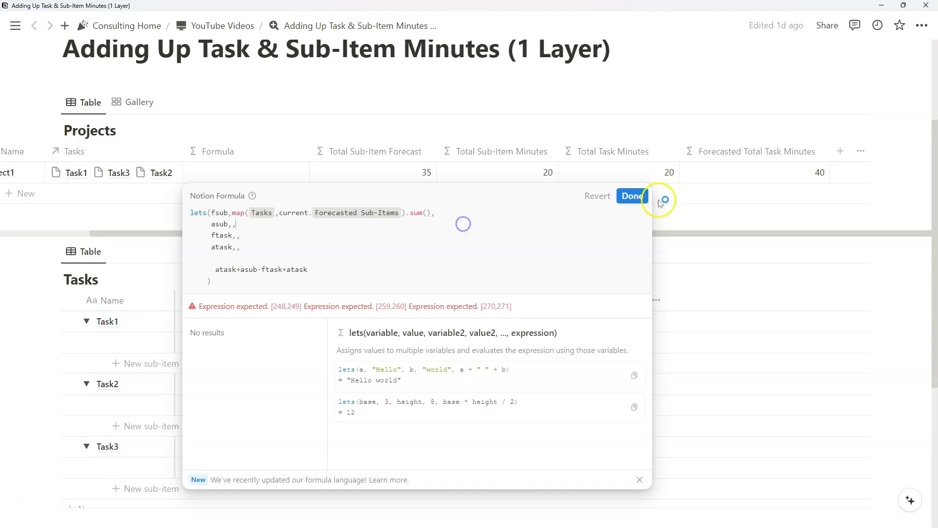
click(232, 224)
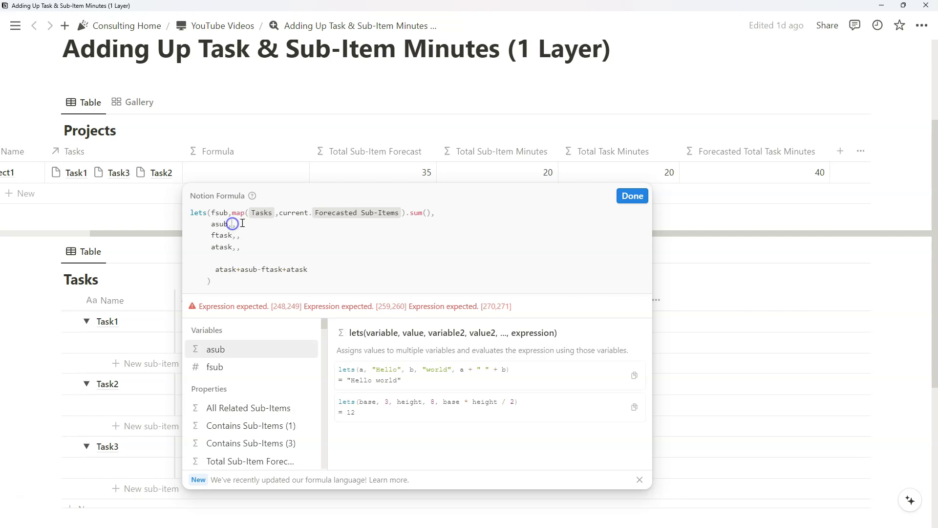
text(map(Tasks,current.Sub-Item Minutes).sum())
click(632, 196)
- Fill atask and ftask with the Total Task Minutes and Forecasted Total Task Minutes sum formulas
click(629, 172)
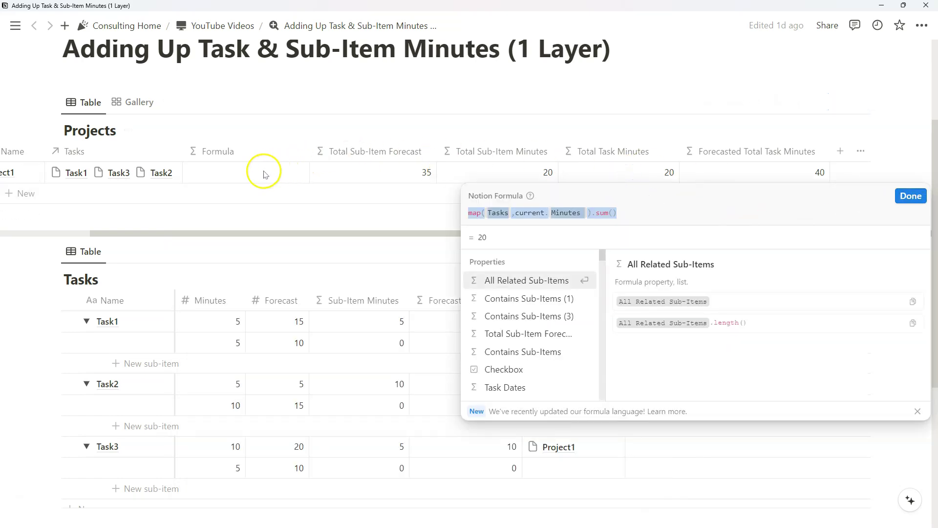
click(264, 172)
click(631, 196)
click(748, 171)
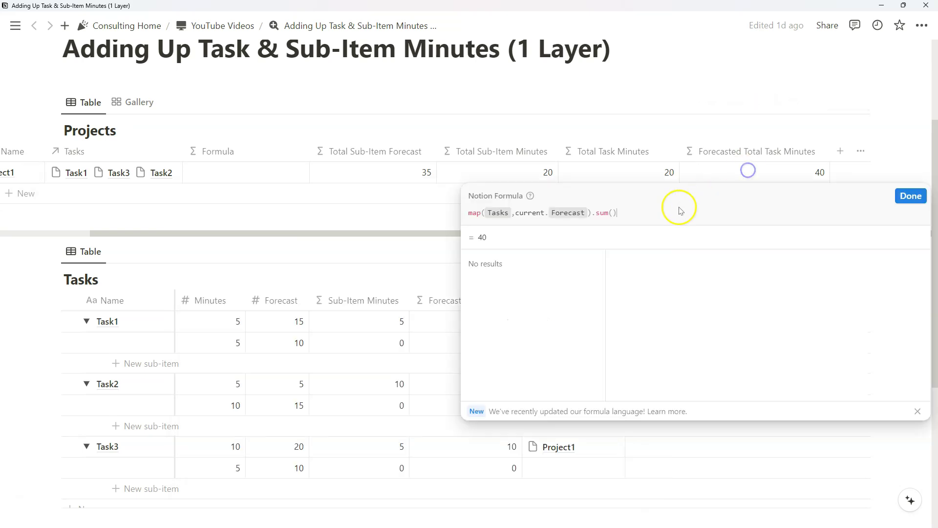
click(913, 196)
click(273, 172)
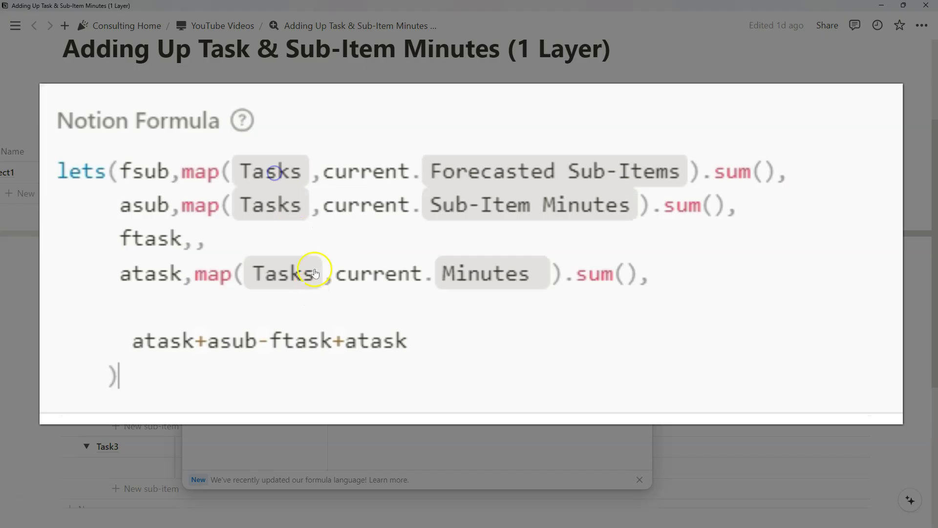
click(198, 238)
text(map(Tasks,current.Forecast).sum())
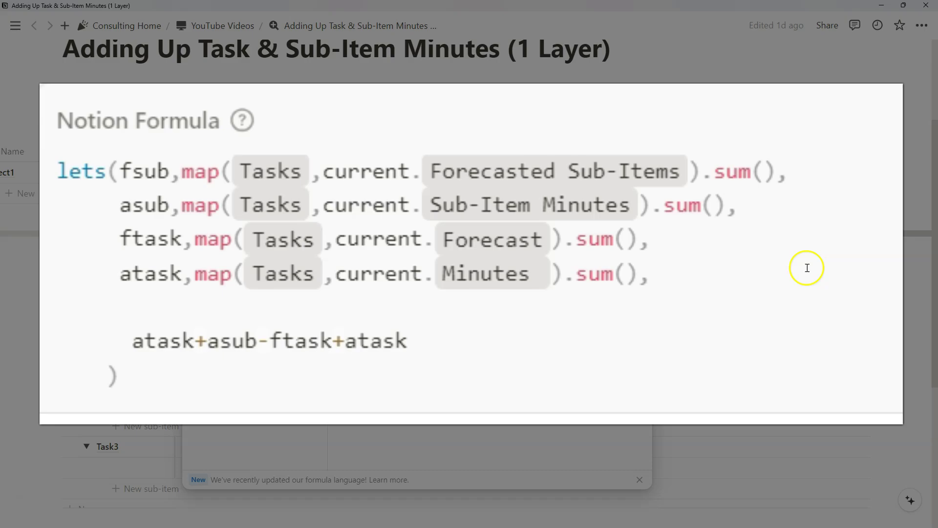
click(630, 195)
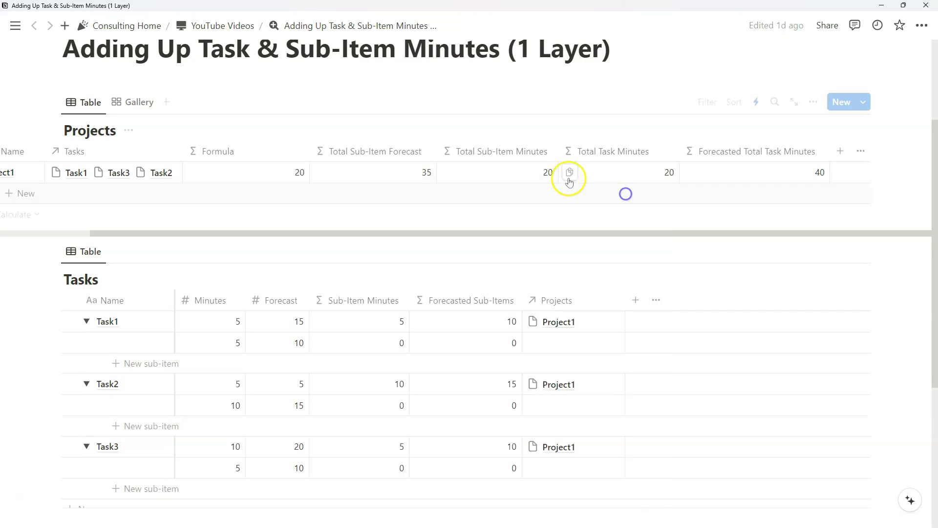
- Delete the Total Sub-Item Forecast, Total Task Minutes and Forecasted Total Task Minutes columns, then narrow Formula
click(241, 176)
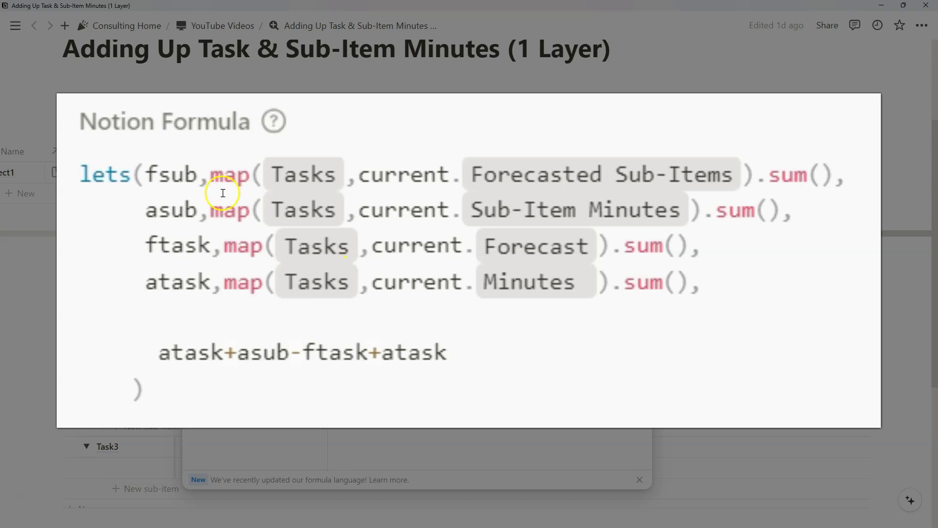
click(621, 194)
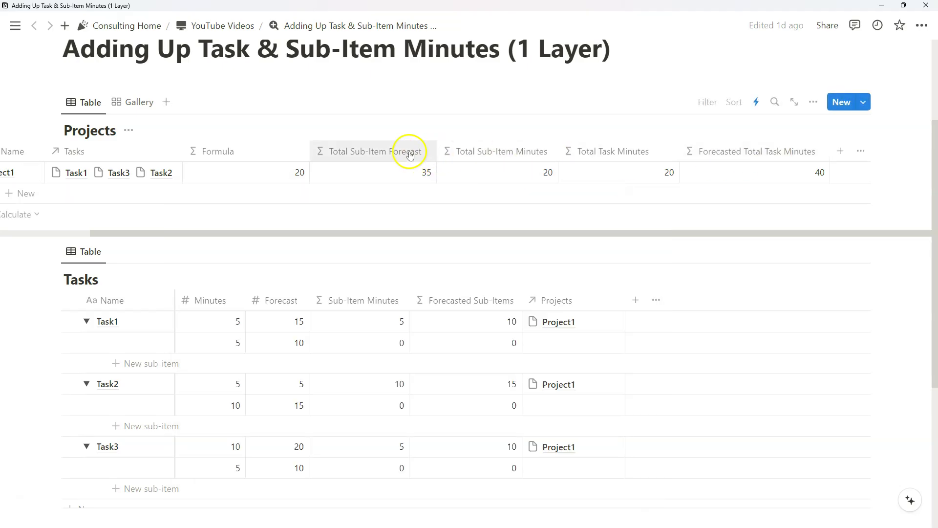
click(382, 154)
click(379, 338)
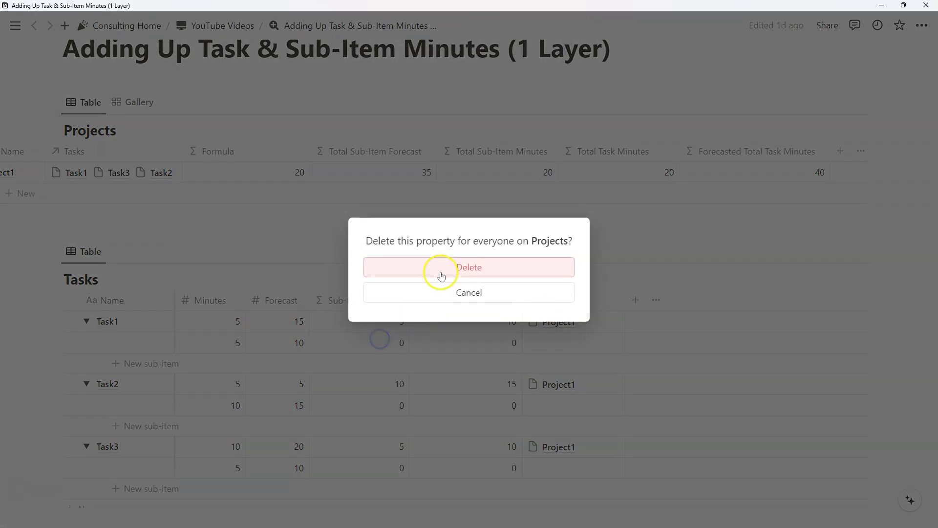
click(441, 268)
click(478, 147)
click(484, 342)
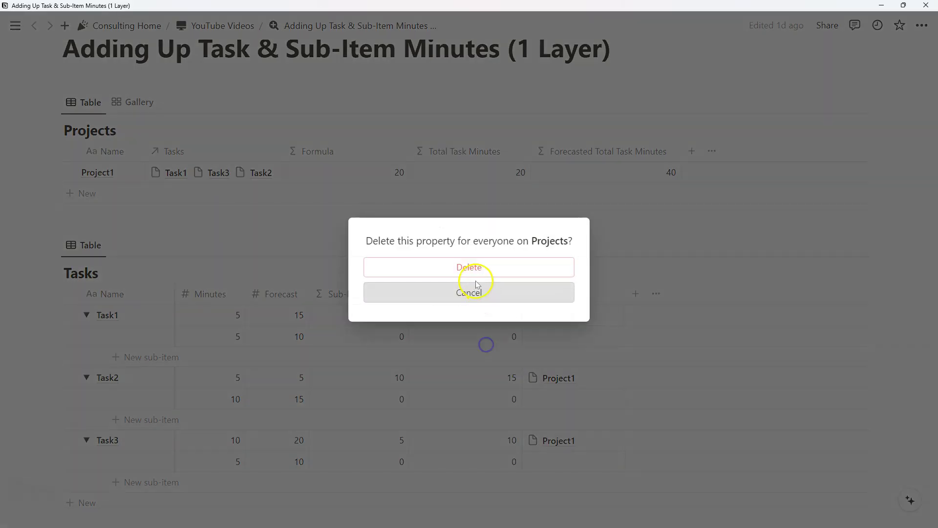
click(473, 268)
click(475, 152)
click(474, 336)
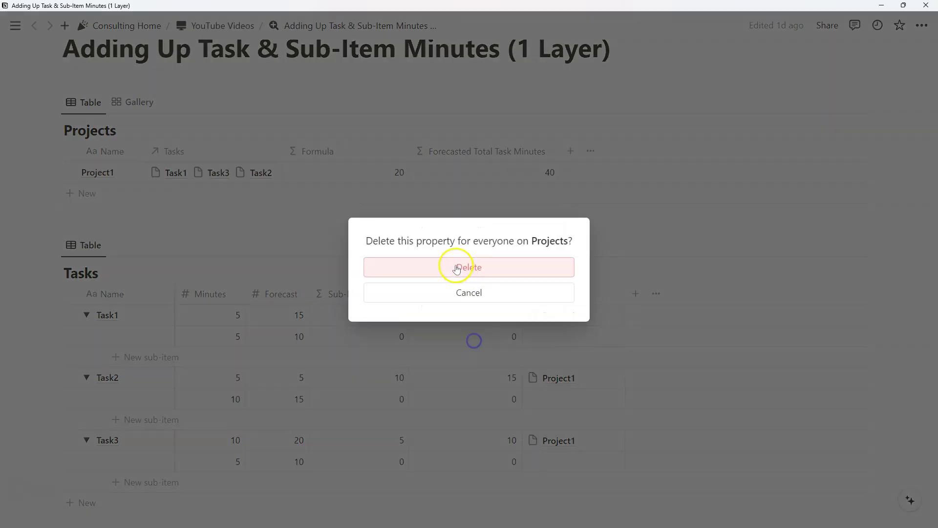
click(465, 266)
drag(409, 151, 352, 153)
click(307, 174)
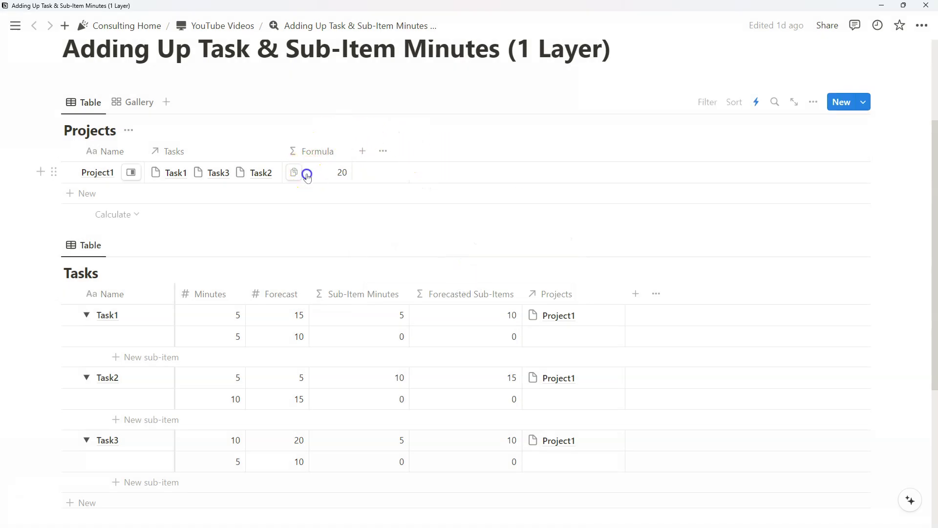
- Prefix the calculation with the quoted label 'Difference between Forecasted and Actual Tasks & Sub-Tasks in minutes:' plus +
click(398, 266)
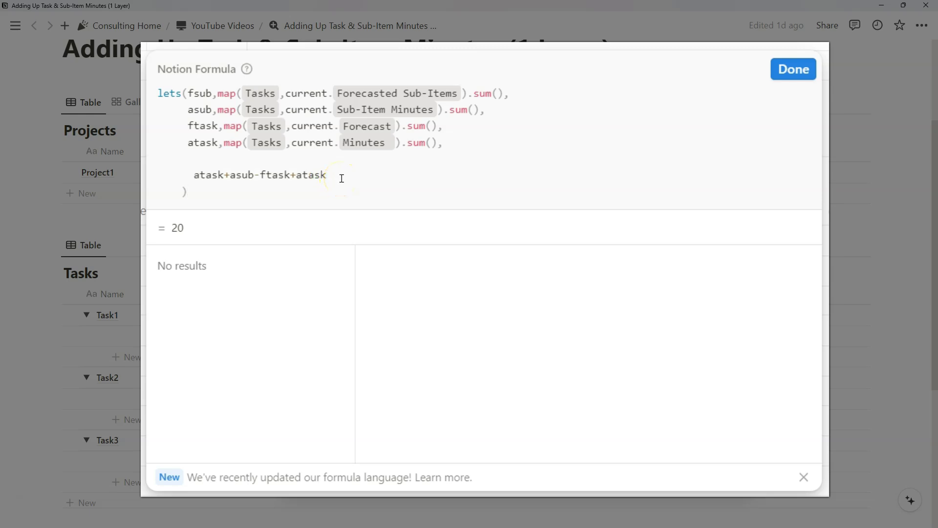
text("Difference between Forecasted and Actual Tasks & Sub-Tasks:)
text(")
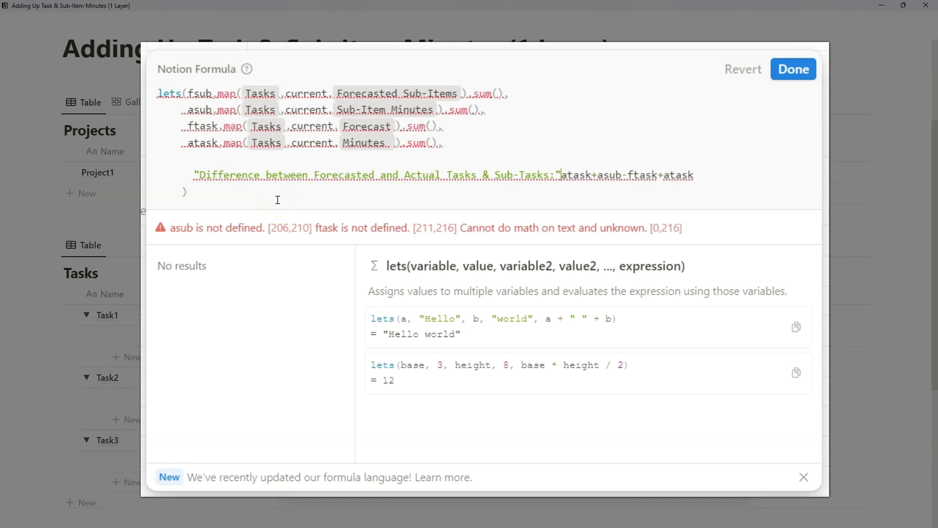
click(555, 175)
text(in minutes)
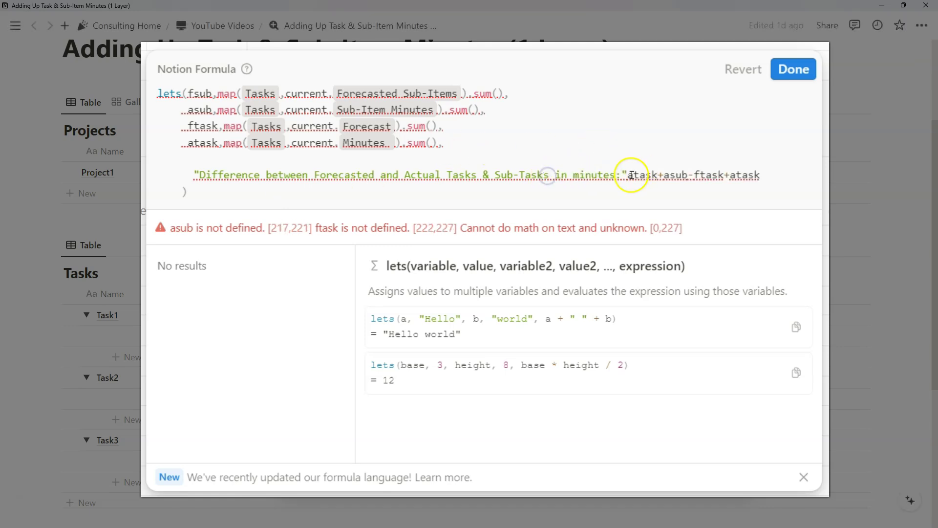
click(626, 175)
text(+)
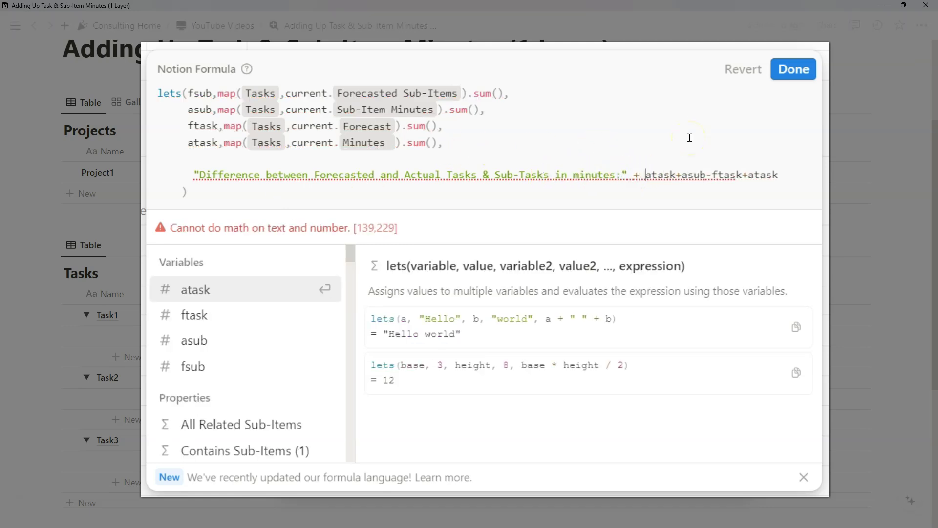
- Wrap the calculation in format() and append ' minutes' styled bold with .style("b")
drag(792, 181, 647, 172)
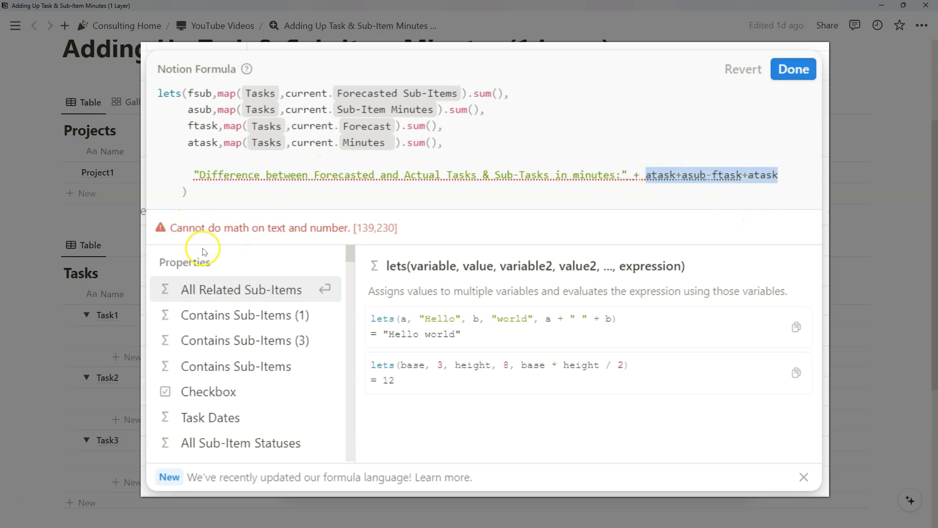
click(649, 174)
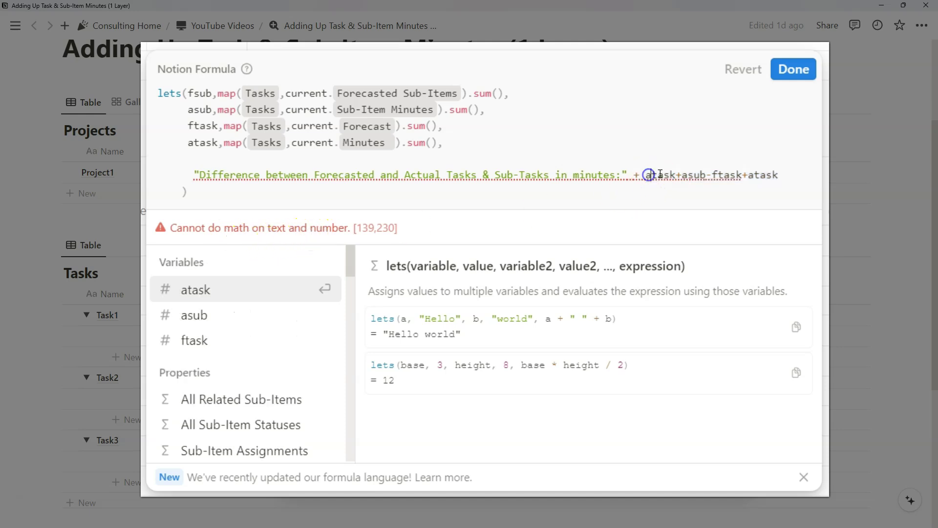
text(format()
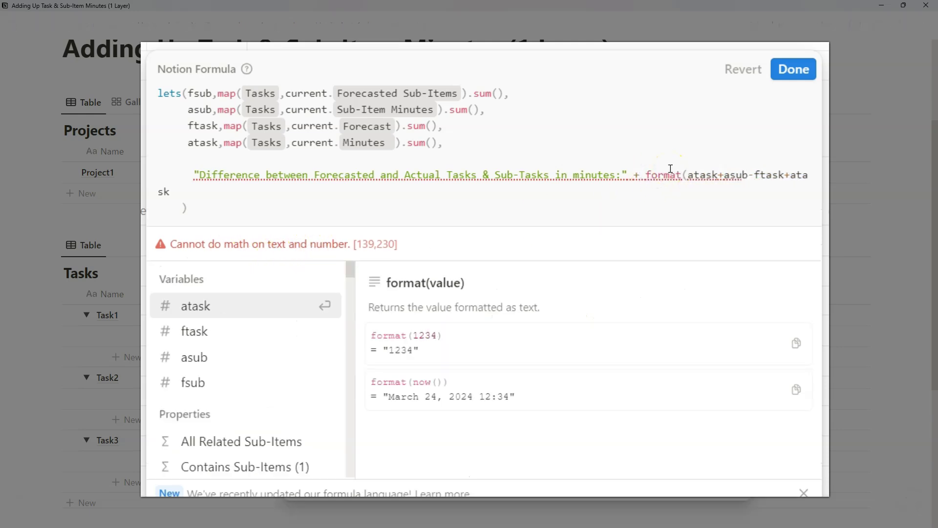
click(441, 202)
click(403, 190)
text())
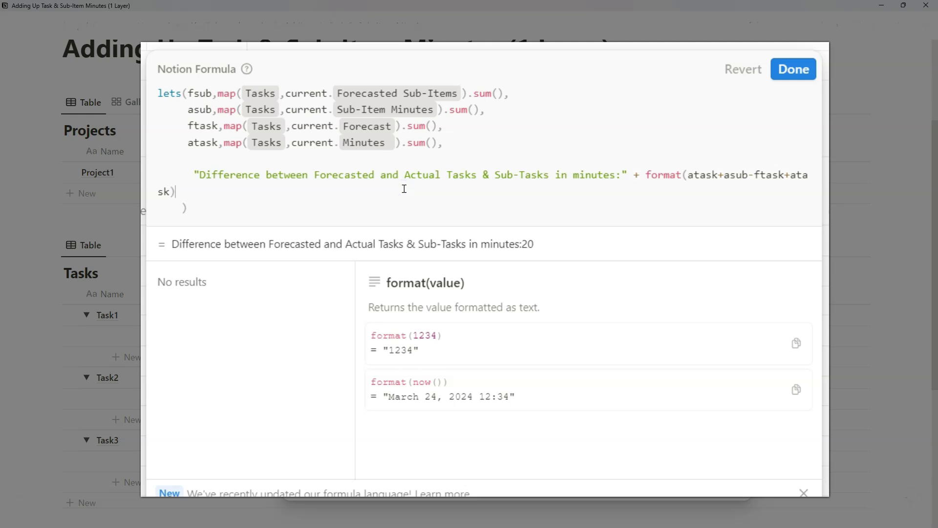
text( + "minutes")
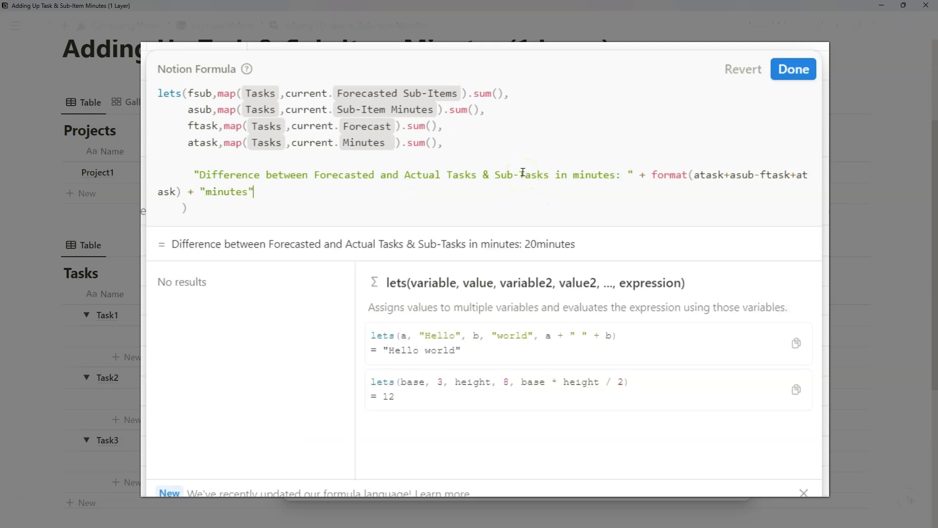
key(Left)
key(Left)
key(Left)
key(Left)
key(Left)
key(Left)
key(Left)
key(Left)
click(304, 191)
text(.style)
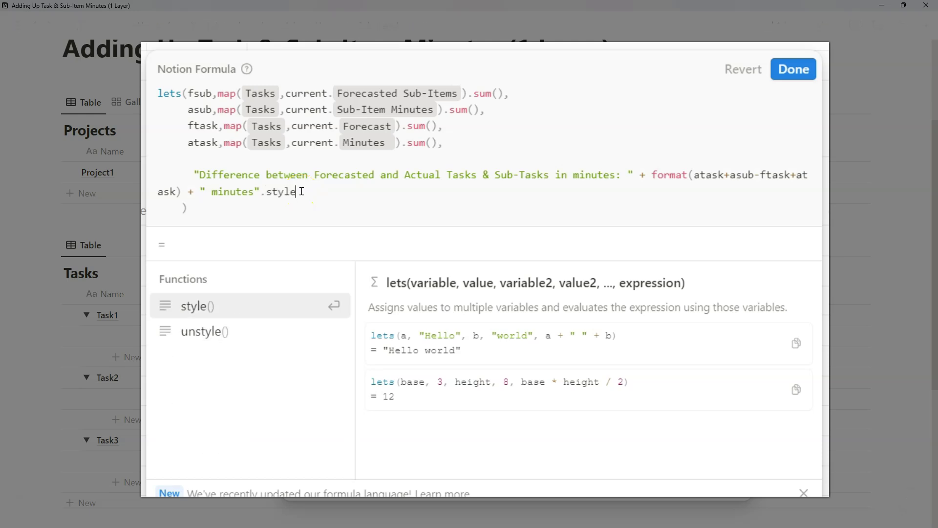
text(("b")
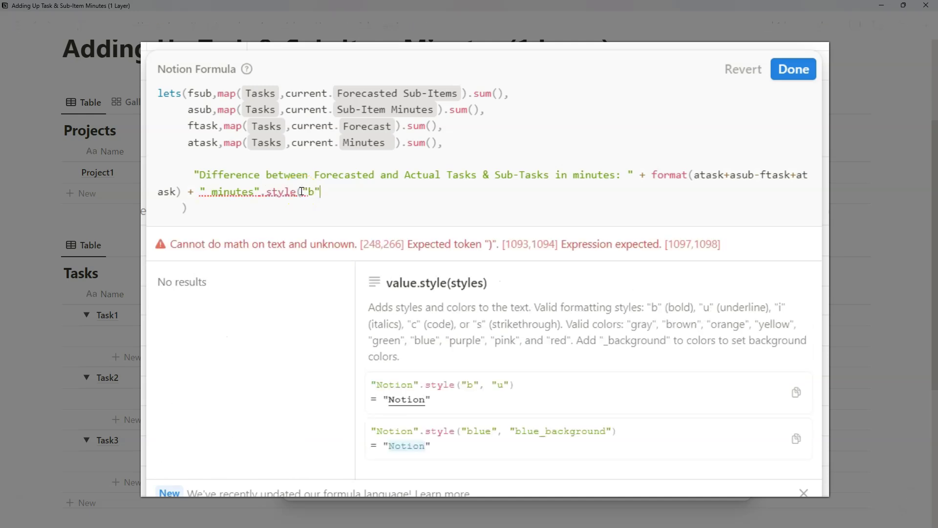
text())
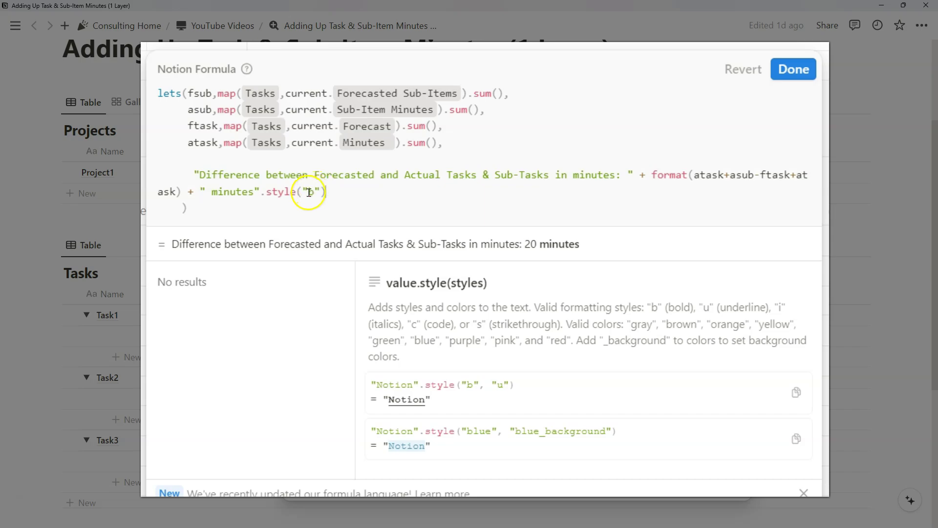
key(Escape)
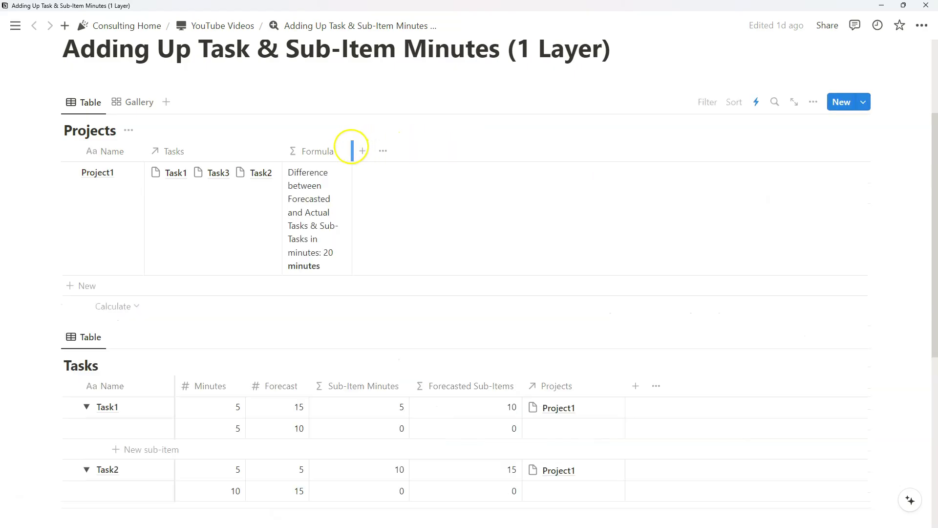
- Widen the Formula column and replace the calculation inside format() with fsub+ftask-asub-atask
drag(352, 151, 629, 151)
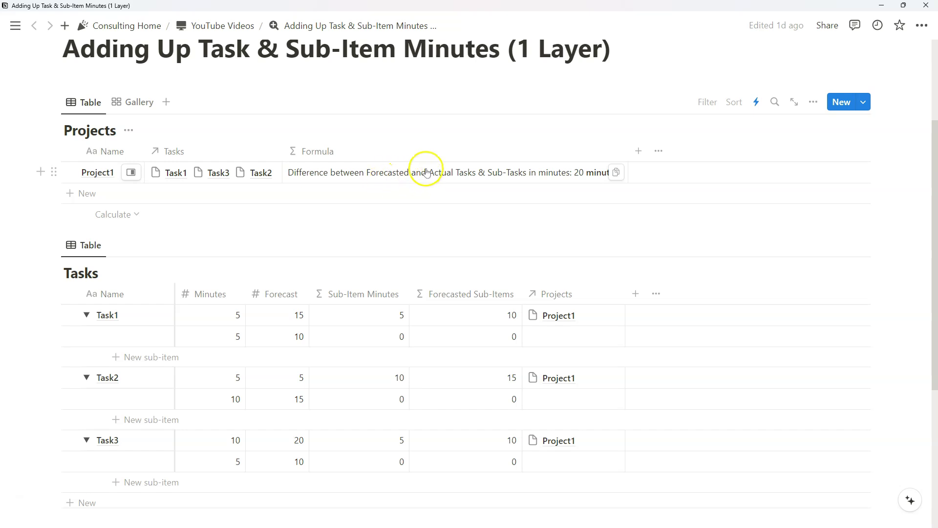
click(578, 175)
drag(833, 310, 678, 319)
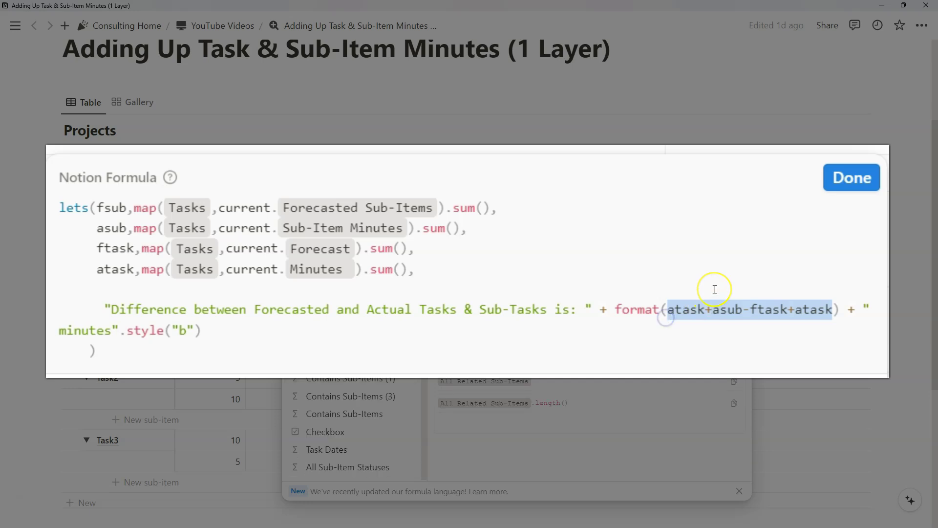
text(fsub)
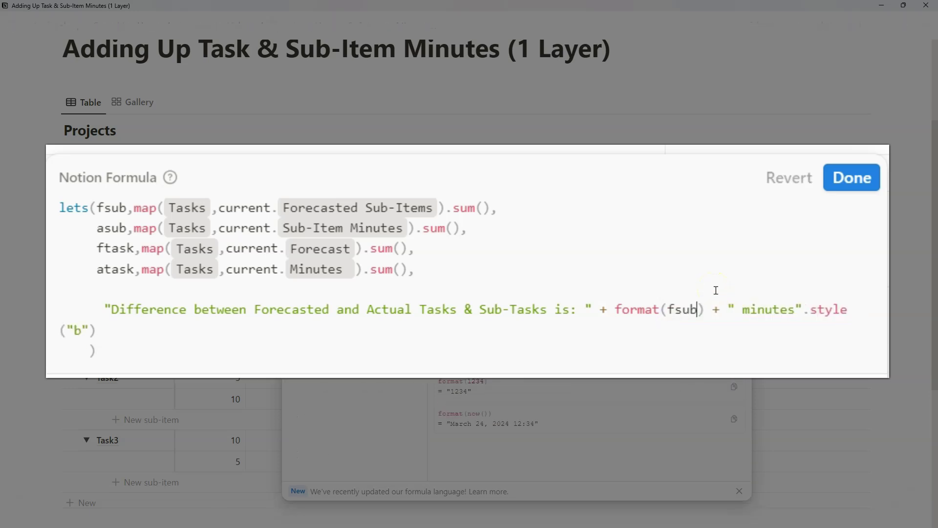
text(+ftask)
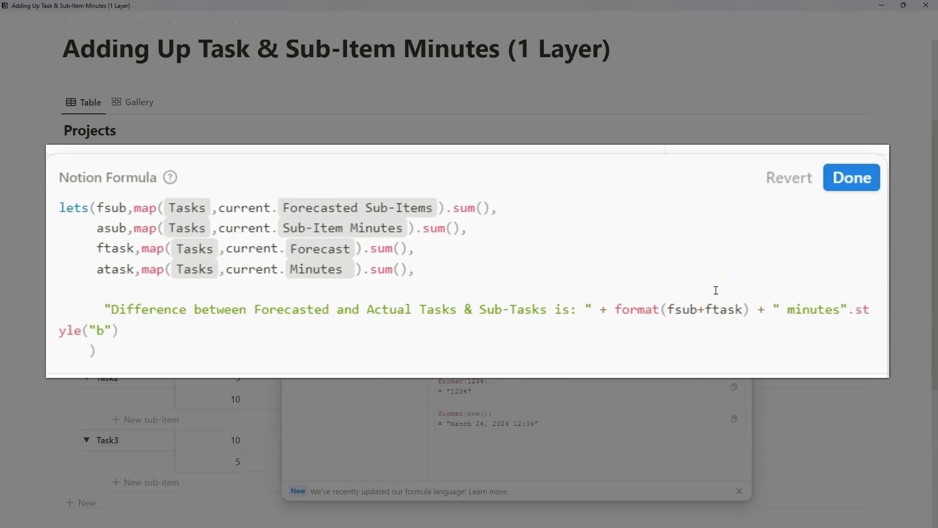
text(-asub)
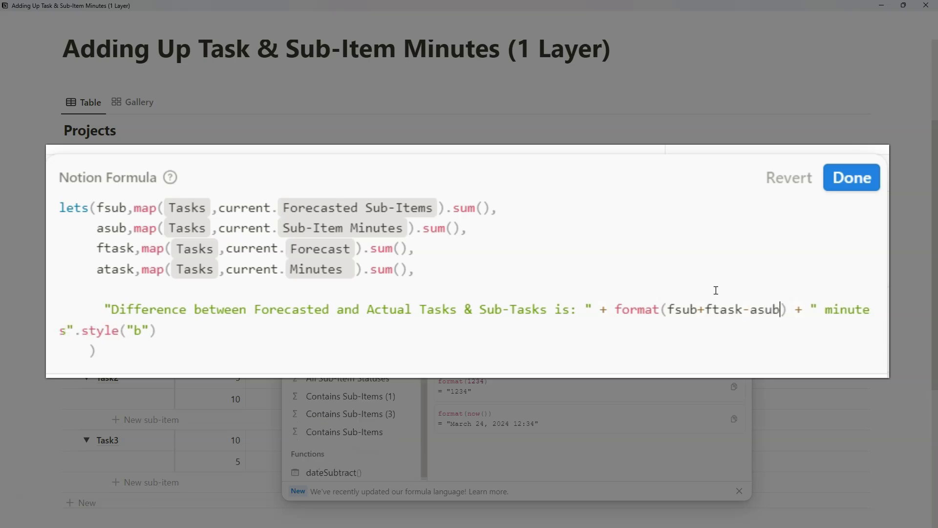
text(-atask)
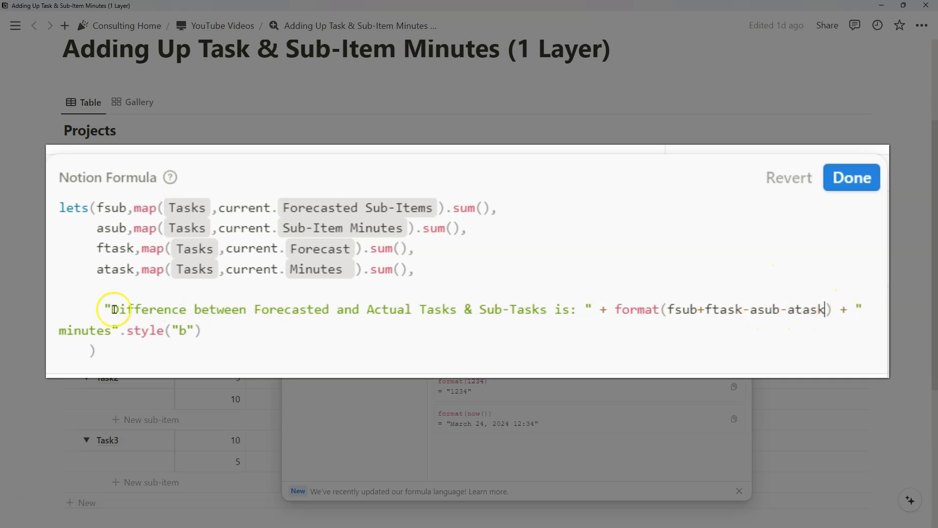
drag(109, 309, 556, 307)
click(479, 309)
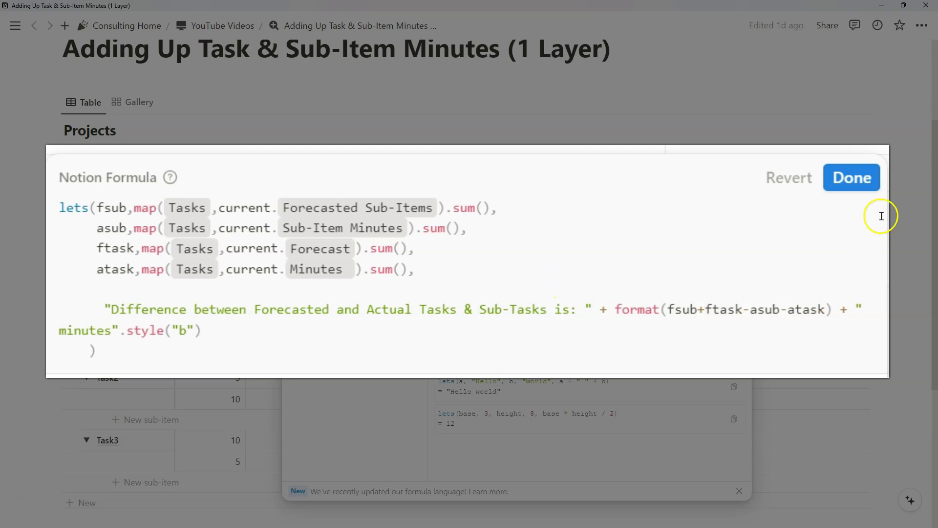
click(856, 182)
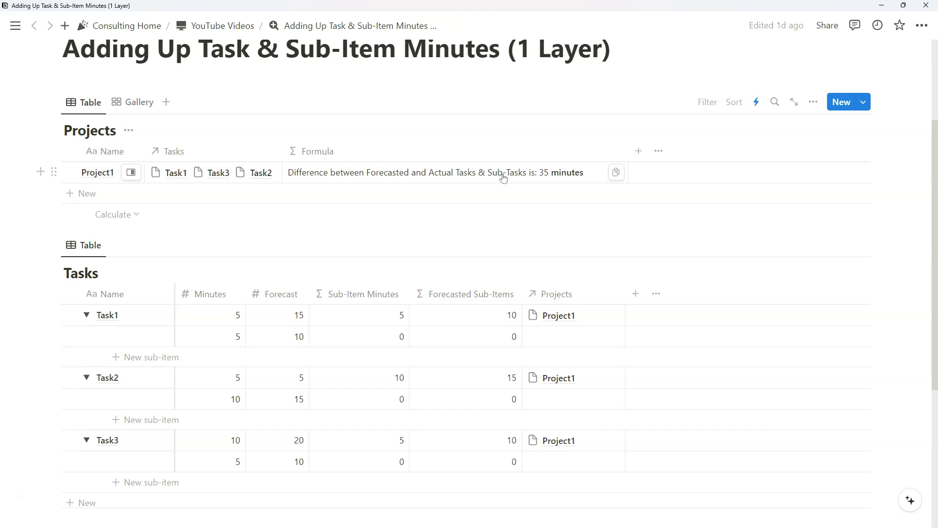
click(462, 172)
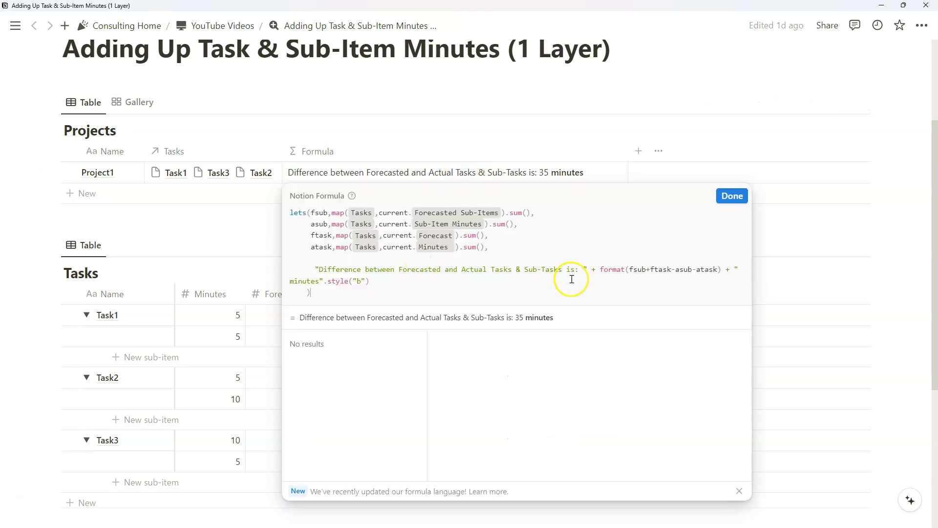
click(733, 196)
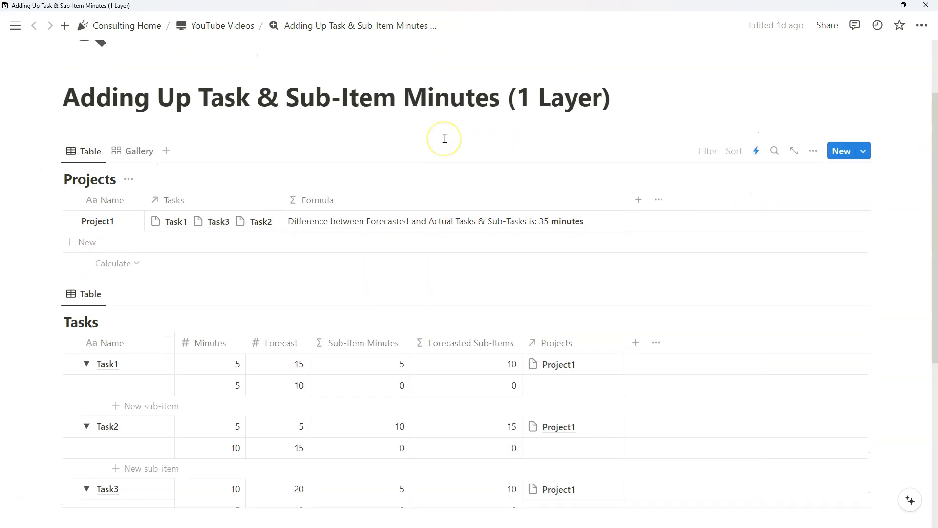
drag(935, 181, 935, 169)
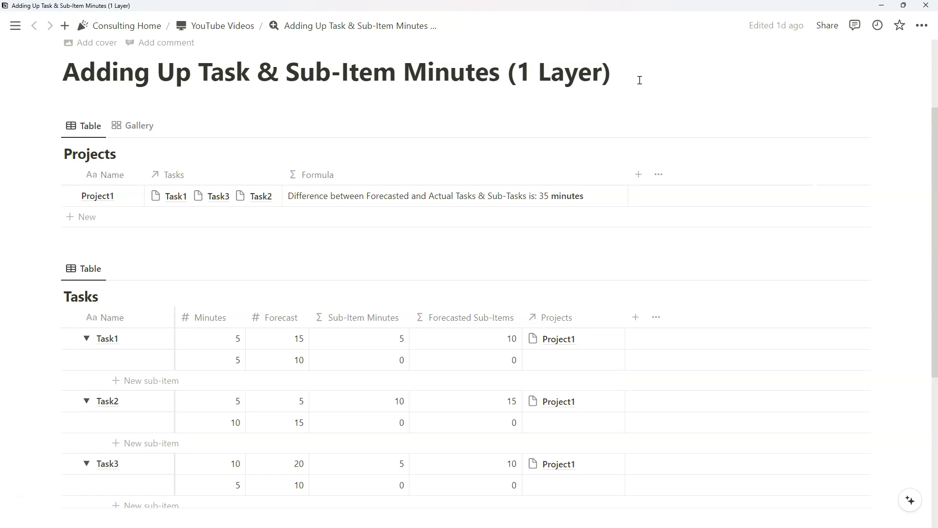
click(470, 197)
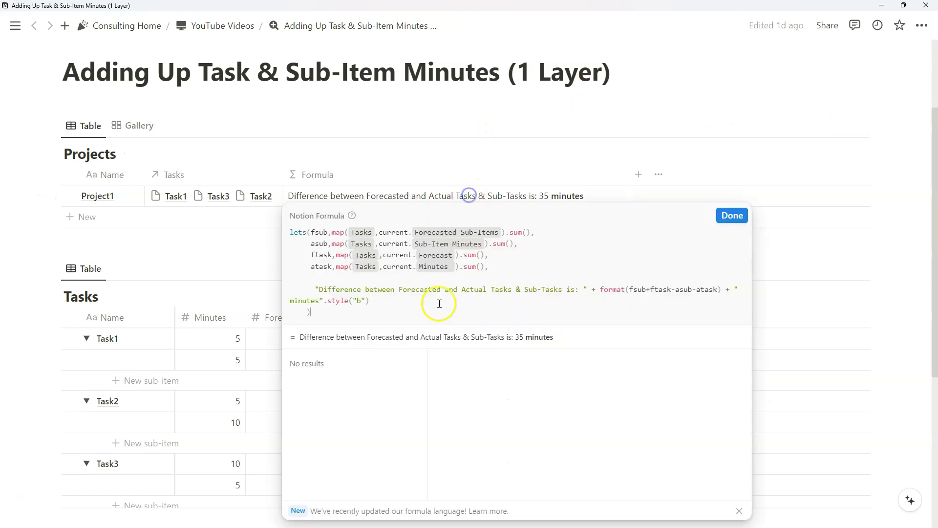
click(724, 217)
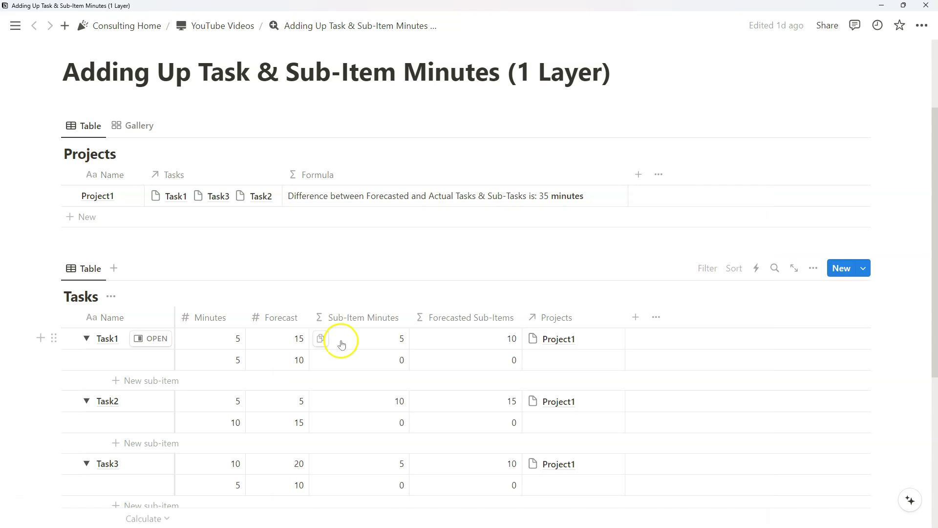